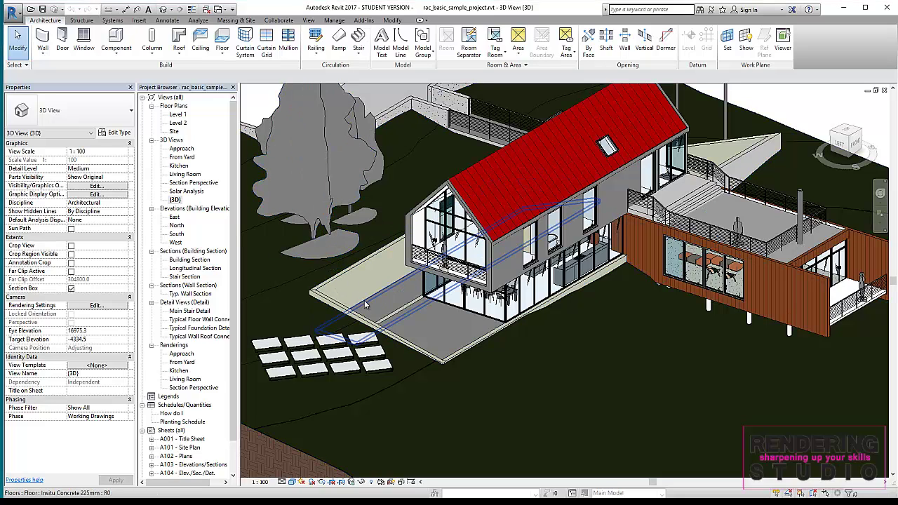
# Zoom the 3D view in and out, ending zoomed out on the house, wind turbines and sloping terrain
pyautogui.scroll(-2, 435, 264)
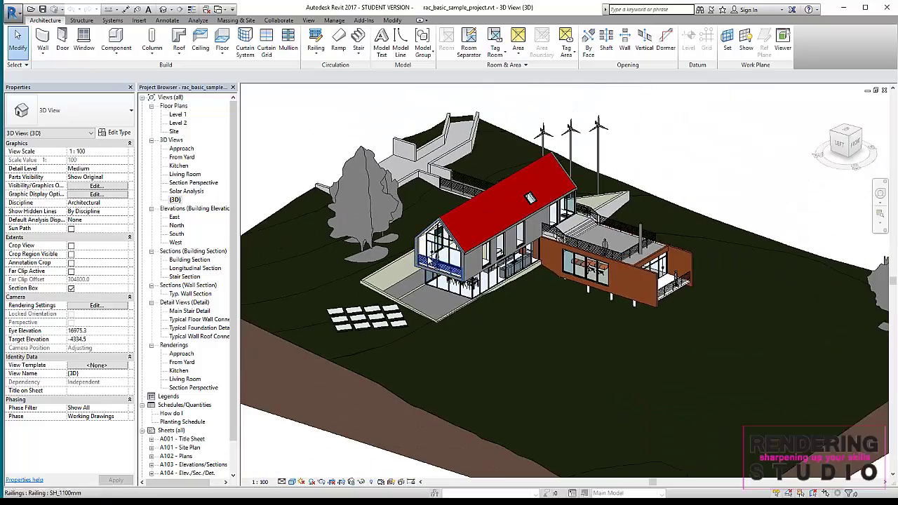
pyautogui.scroll(1, 431, 254)
pyautogui.scroll(1, 431, 253)
pyautogui.scroll(-2, 431, 254)
pyautogui.scroll(2, 431, 254)
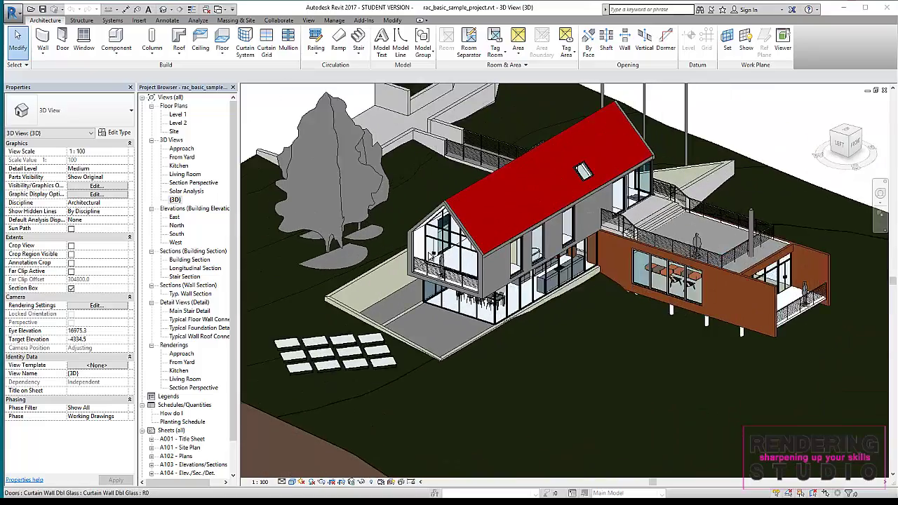
pyautogui.scroll(-2, 431, 255)
pyautogui.scroll(2, 430, 254)
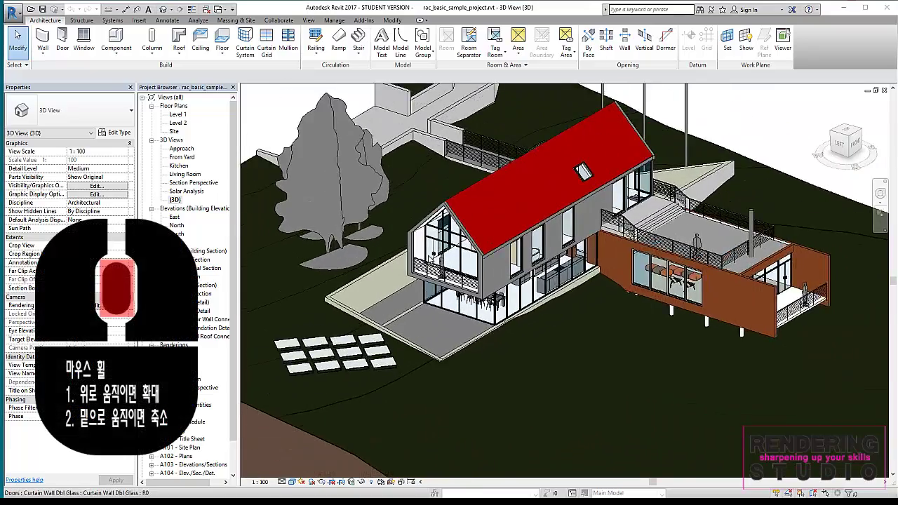
pyautogui.scroll(-2, 431, 256)
pyautogui.scroll(3, 431, 256)
pyautogui.scroll(-1, 430, 256)
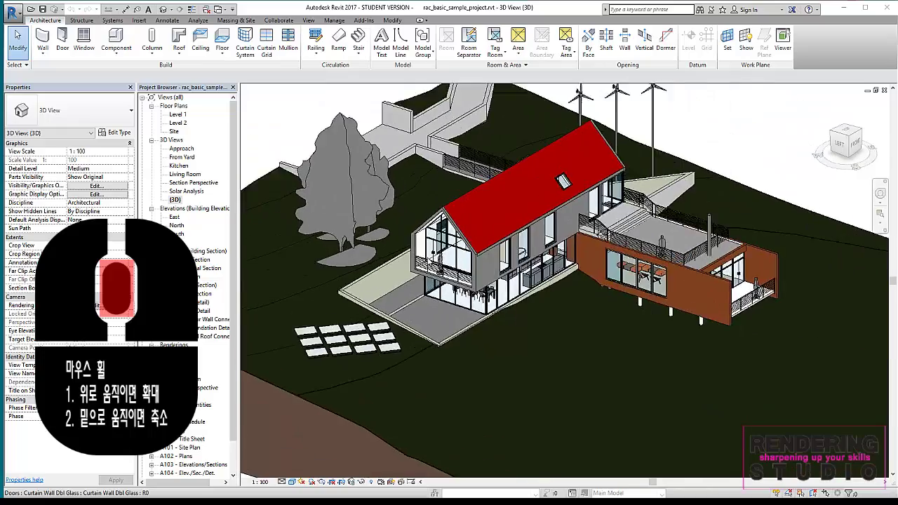
pyautogui.scroll(1, 431, 256)
pyautogui.scroll(-2, 430, 256)
pyautogui.scroll(2, 424, 252)
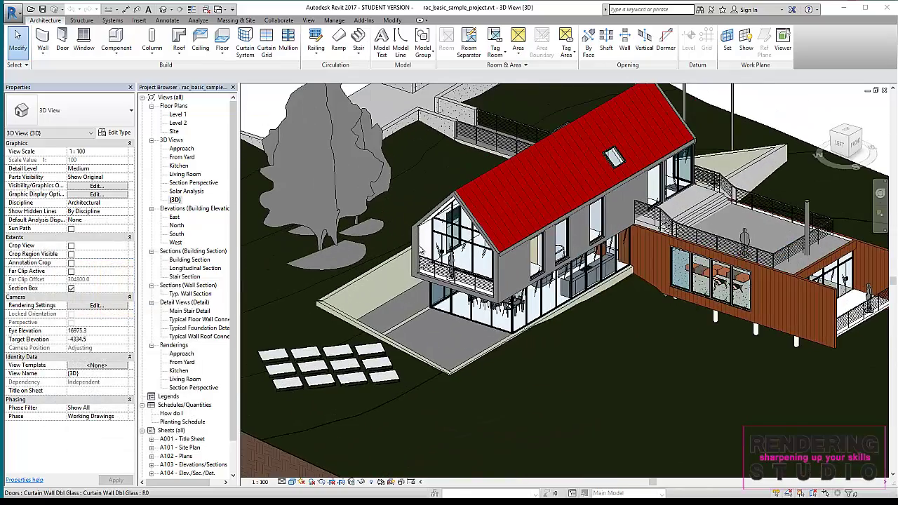
pyautogui.scroll(-2, 421, 250)
pyautogui.scroll(-1, 428, 251)
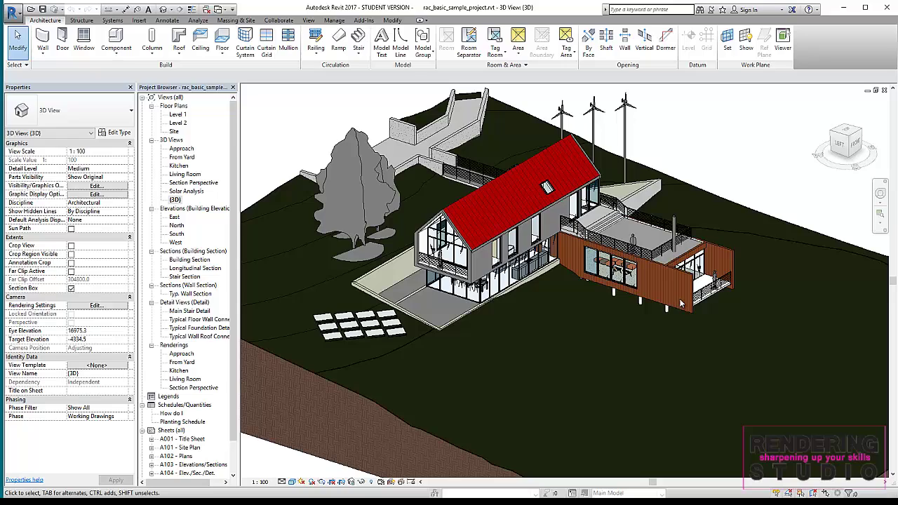
# Zoom in close on the brown timber-clad wing of the house
pyautogui.scroll(2, 681, 304)
pyautogui.scroll(2, 685, 297)
pyautogui.scroll(2, 685, 297)
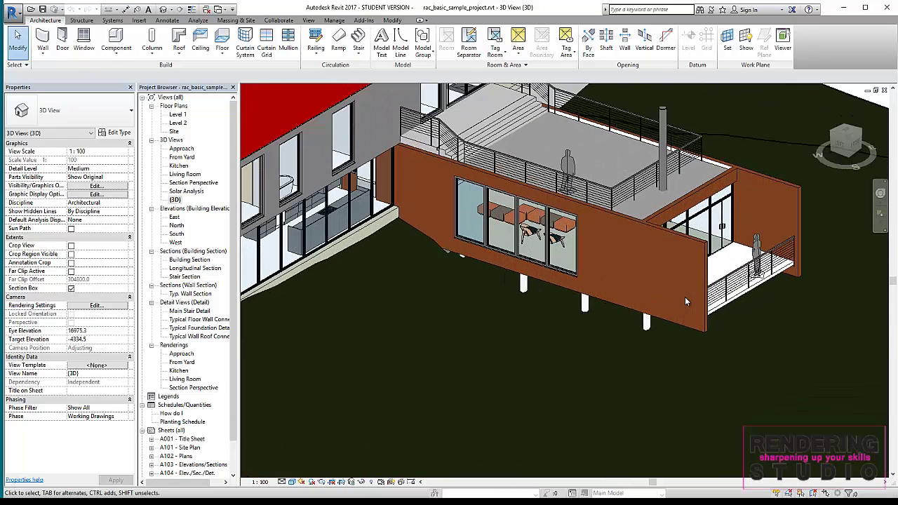
pyautogui.scroll(1, 686, 297)
pyautogui.scroll(2, 688, 303)
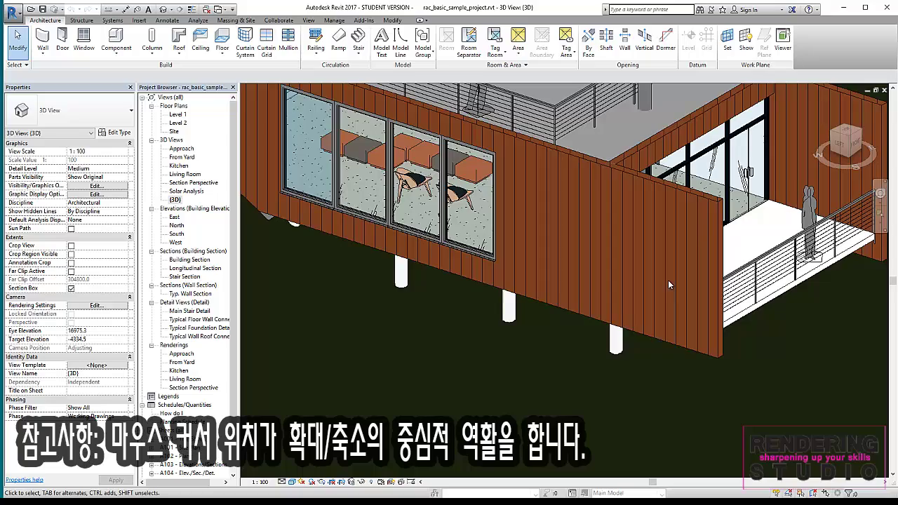
pyautogui.scroll(-2, 668, 282)
pyautogui.scroll(-3, 668, 282)
pyautogui.scroll(-2, 669, 285)
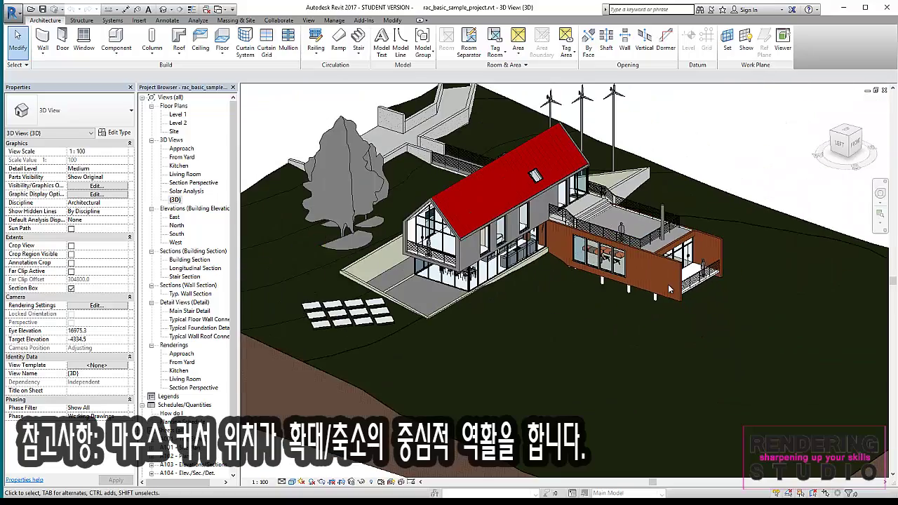
pyautogui.scroll(2, 669, 288)
pyautogui.scroll(2, 669, 287)
pyautogui.scroll(2, 669, 289)
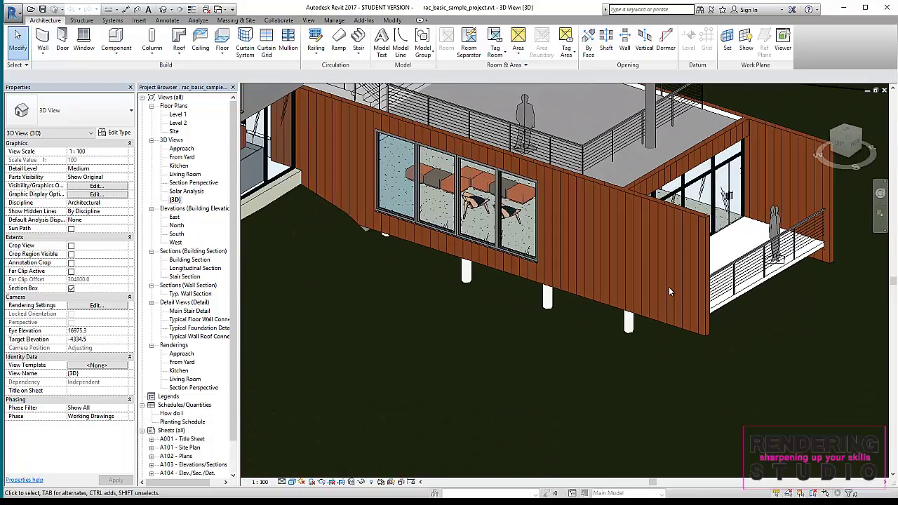
pyautogui.scroll(-2, 668, 287)
pyautogui.scroll(-2, 669, 287)
pyautogui.scroll(-2, 645, 253)
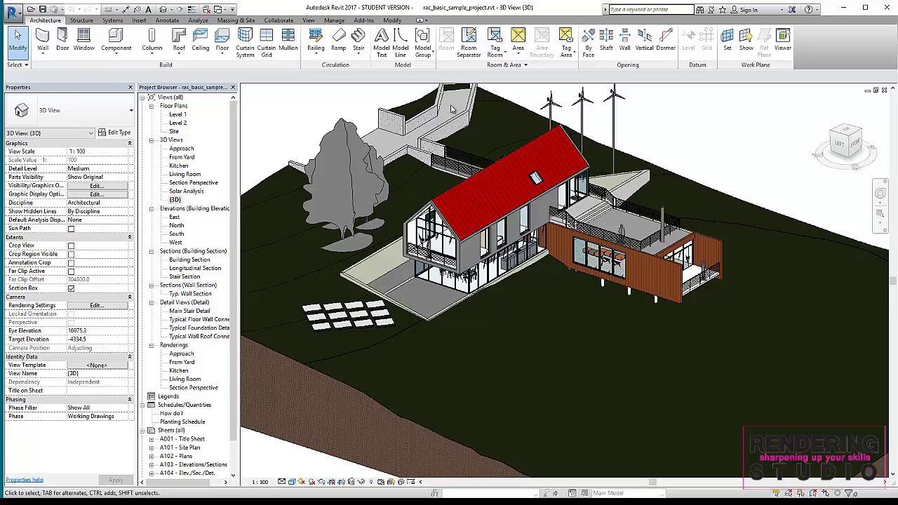
# Zoom toward the retaining walls, then back out to the full house and hillside site
pyautogui.scroll(1, 451, 112)
pyautogui.scroll(2, 451, 114)
pyautogui.scroll(1, 451, 115)
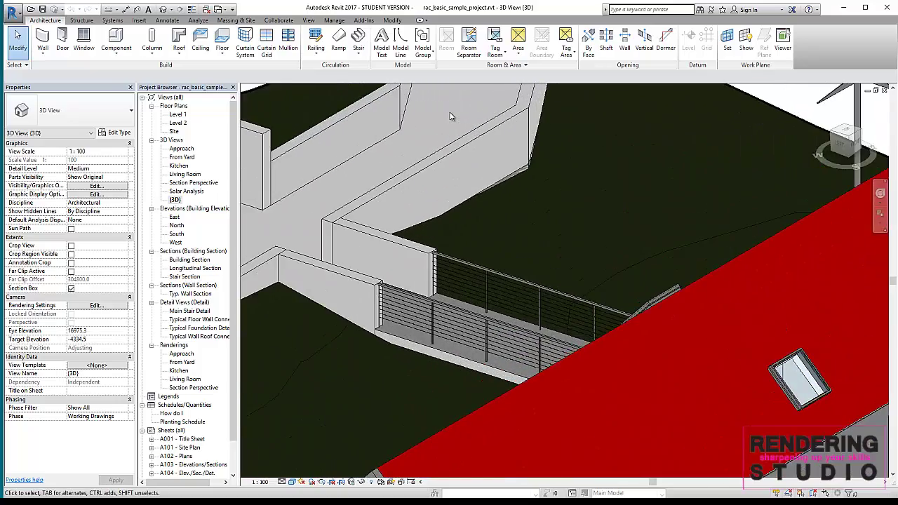
pyautogui.scroll(-1, 451, 117)
pyautogui.scroll(-2, 451, 118)
pyautogui.scroll(-1, 451, 119)
pyautogui.scroll(3, 451, 120)
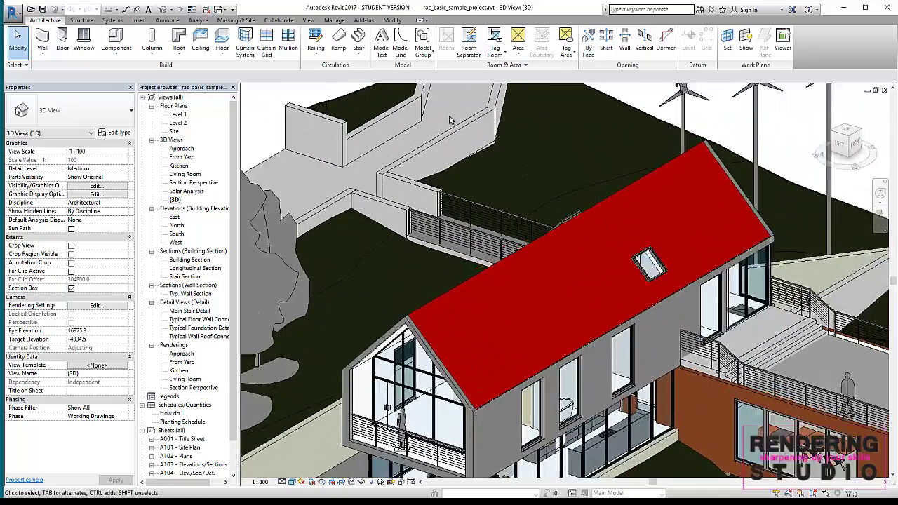
pyautogui.scroll(1, 451, 121)
pyautogui.scroll(-3, 451, 122)
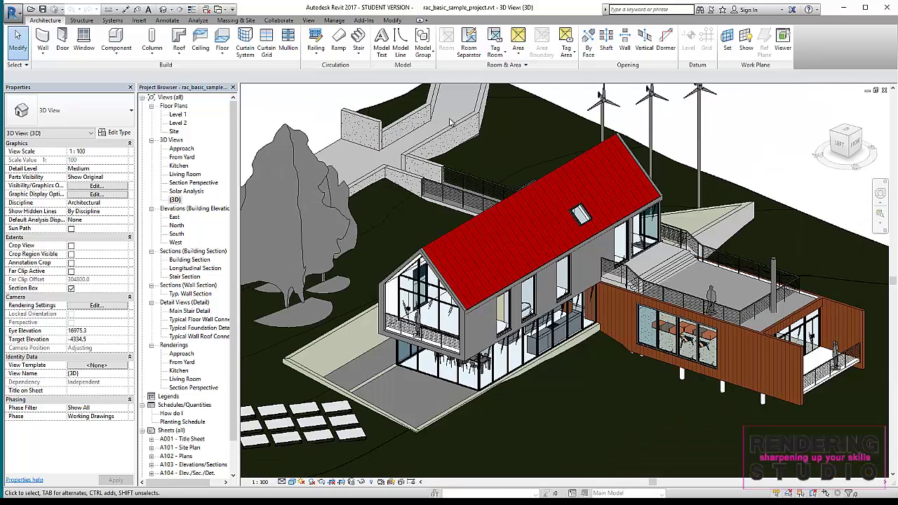
pyautogui.scroll(-1, 561, 276)
pyautogui.scroll(-1, 562, 275)
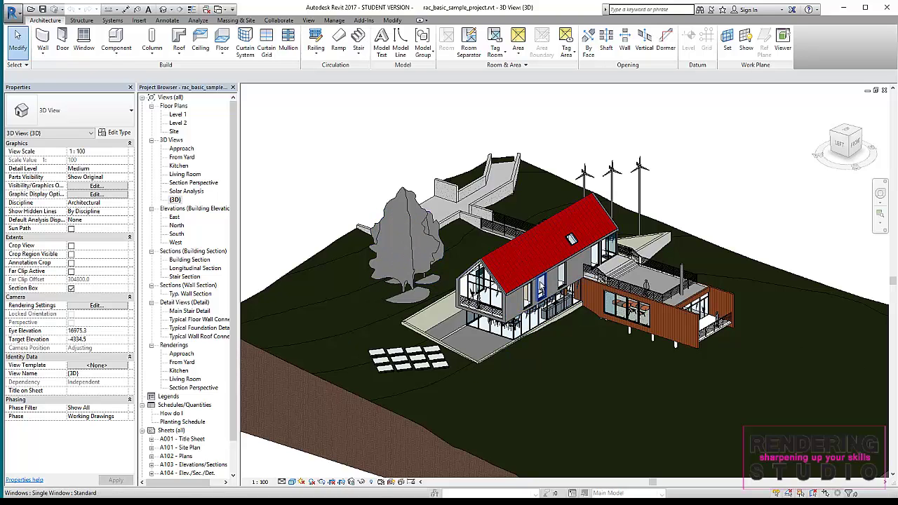
# Pan the 3D view to shift the house left, then orbit it to a slightly new angle
pyautogui.moveTo(540, 283)
pyautogui.mouseDown(button='middle')
pyautogui.moveTo(395, 261)
pyautogui.moveTo(440, 285)
pyautogui.moveTo(544, 249)
pyautogui.moveTo(518, 258)
pyautogui.moveTo(519, 237)
pyautogui.moveTo(566, 233)
pyautogui.mouseUp(button='middle')
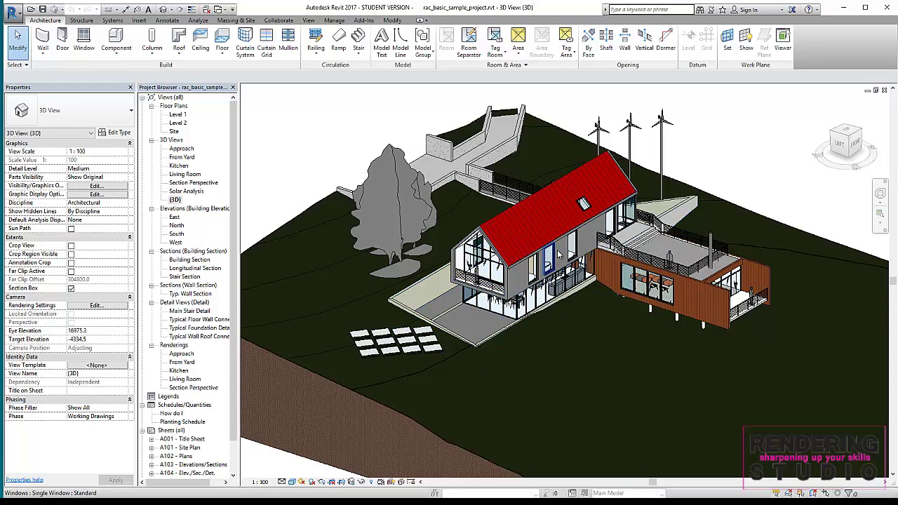
pyautogui.moveTo(558, 254); pyautogui.dragTo(514, 251, button='middle')
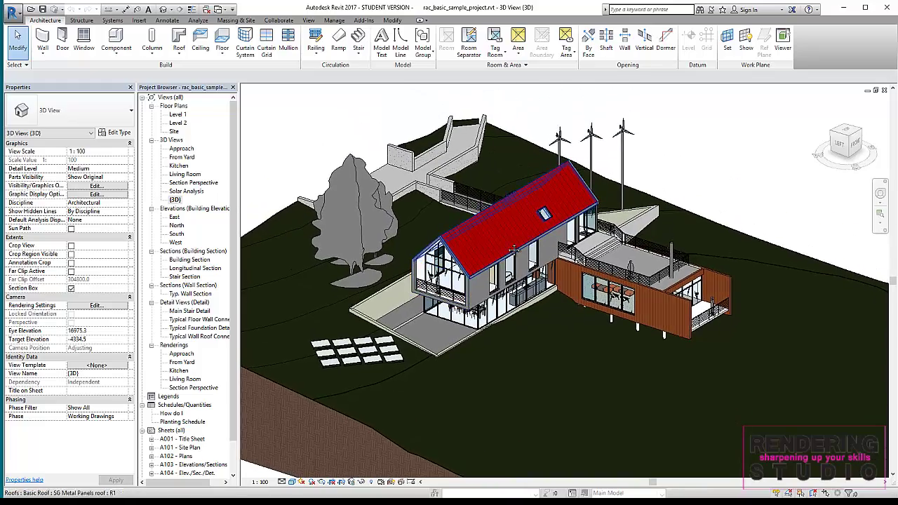
pyautogui.scroll(-3, 514, 250)
pyautogui.scroll(3, 434, 233)
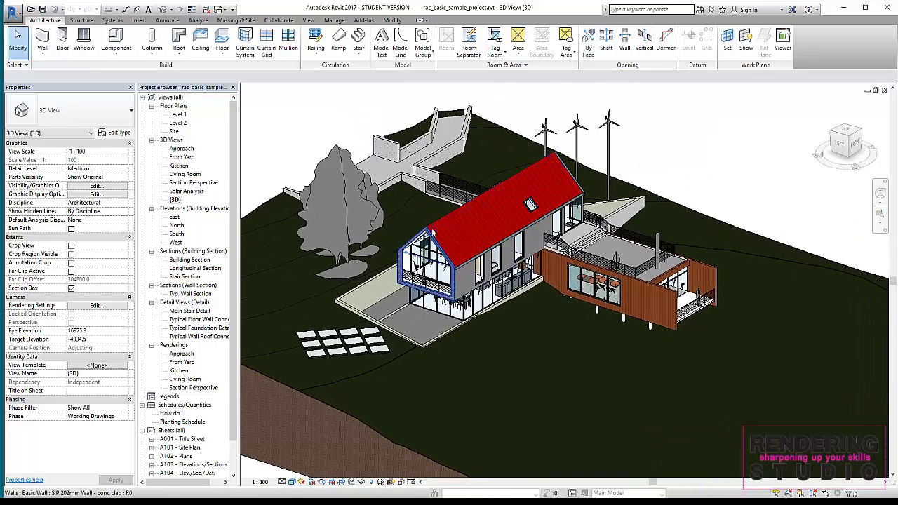
pyautogui.moveTo(433, 234); pyautogui.dragTo(477, 213, button='middle')
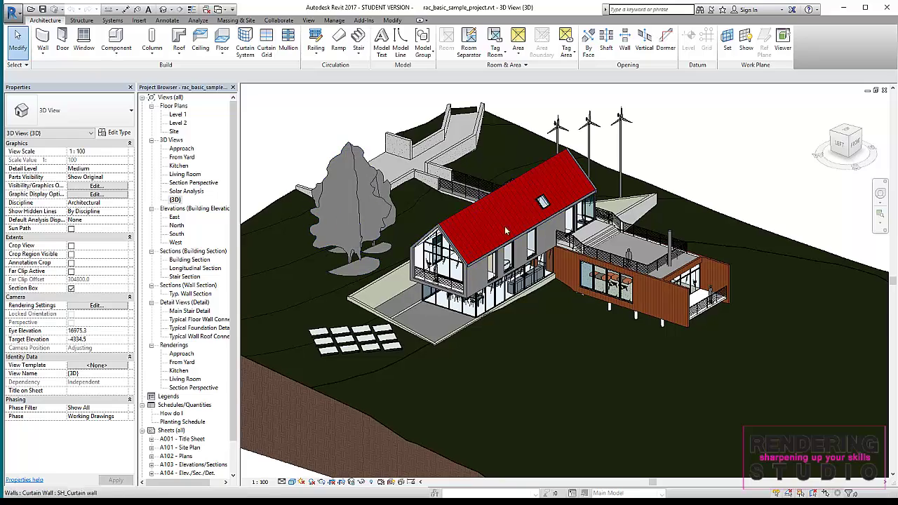
pyautogui.keyDown('shift'); pyautogui.moveTo(518, 258); pyautogui.dragTo(481, 254, button='middle'); pyautogui.keyUp('shift')
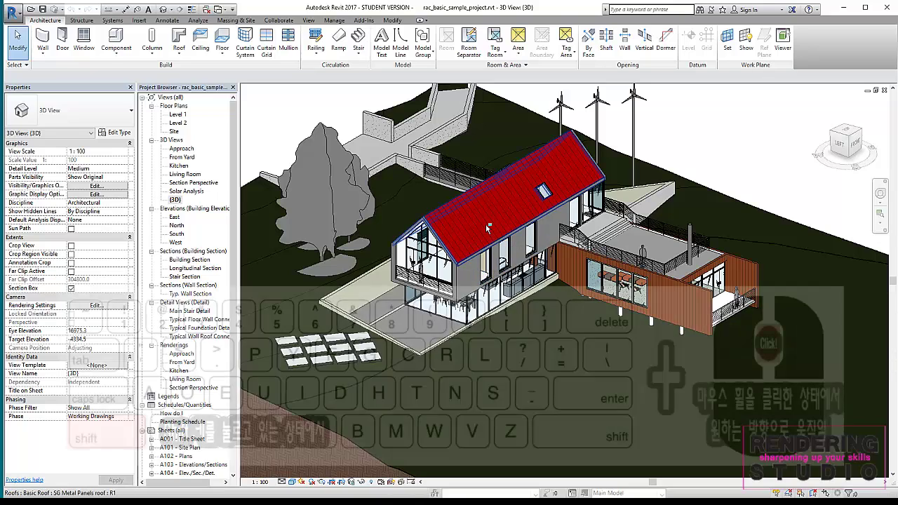
# Orbit slightly toward the house's front side, then pan the house to the right
pyautogui.moveTo(436, 213)
pyautogui.keyDown('shift'); pyautogui.mouseDown(button='middle')
pyautogui.moveTo(455, 223)
pyautogui.moveTo(464, 213)
pyautogui.mouseUp(button='middle'); pyautogui.keyUp('shift')
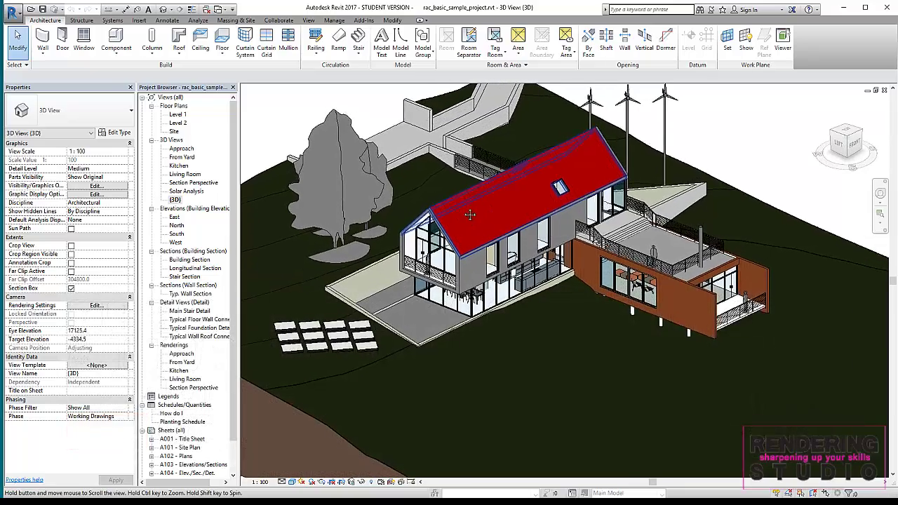
pyautogui.moveTo(463, 223)
pyautogui.mouseDown(button='middle')
pyautogui.moveTo(549, 208)
pyautogui.moveTo(470, 212)
pyautogui.moveTo(478, 216)
pyautogui.moveTo(461, 226)
pyautogui.moveTo(486, 220)
pyautogui.moveTo(408, 224)
pyautogui.moveTo(610, 214)
pyautogui.moveTo(522, 273)
pyautogui.moveTo(593, 219)
pyautogui.moveTo(583, 274)
pyautogui.moveTo(639, 224)
pyautogui.mouseUp(button='middle')
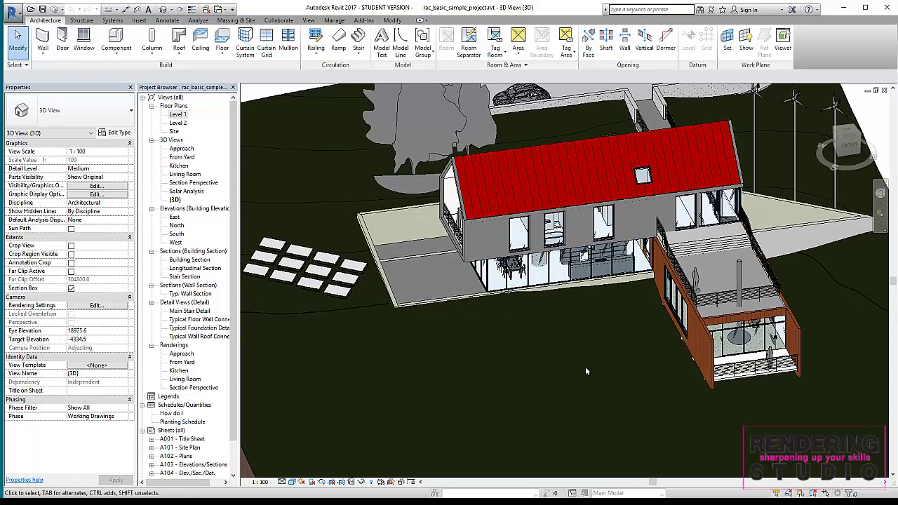
# Zoom to extents so the whole terrain block and house fill the 3D view
pyautogui.middleClick(583, 331)
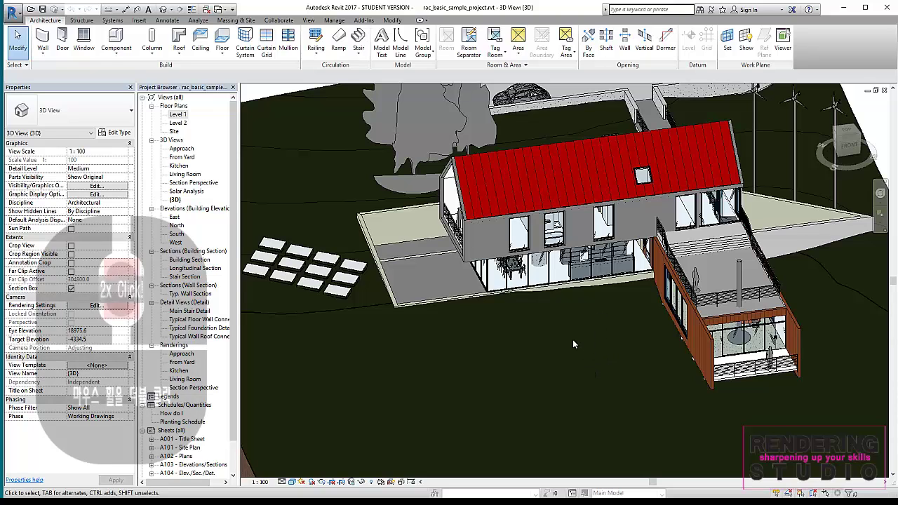
pyautogui.middleClick(578, 300)
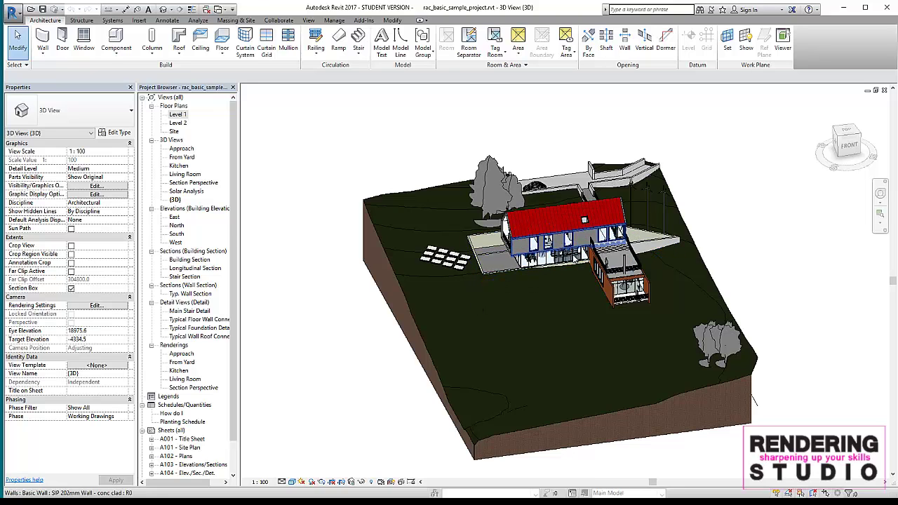
# Zoom in close on the house's glazed ground floor
pyautogui.scroll(2, 382, 215)
pyautogui.scroll(-3, 384, 223)
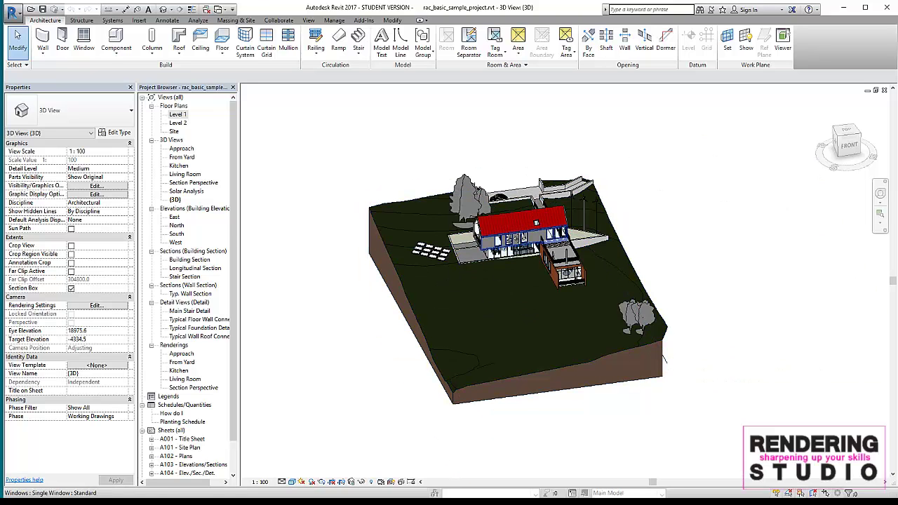
pyautogui.scroll(1, 483, 255)
pyautogui.scroll(1, 502, 265)
pyautogui.scroll(1, 521, 274)
pyautogui.scroll(2, 523, 274)
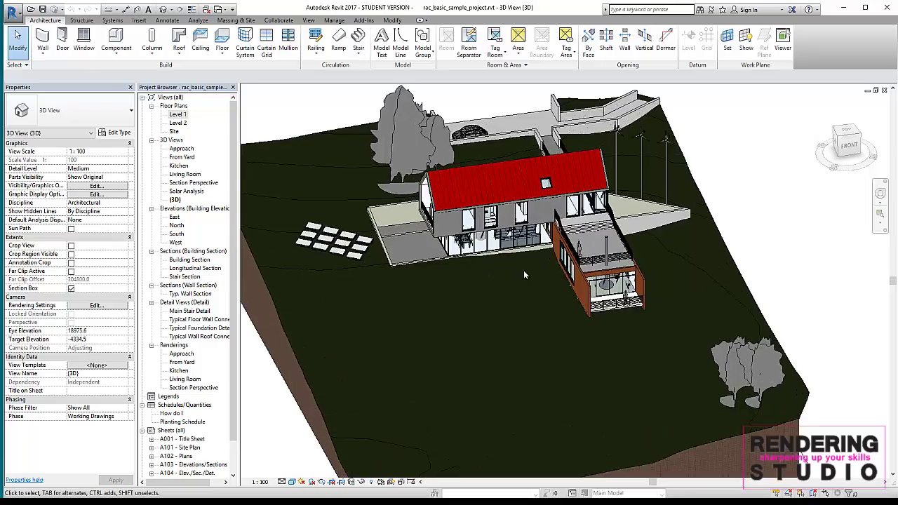
pyautogui.scroll(2, 523, 275)
pyautogui.scroll(3, 512, 250)
# Pan along the ground floor, then zoom to fit (ZF) to show the whole site
pyautogui.moveTo(527, 299); pyautogui.dragTo(586, 343, button='middle')
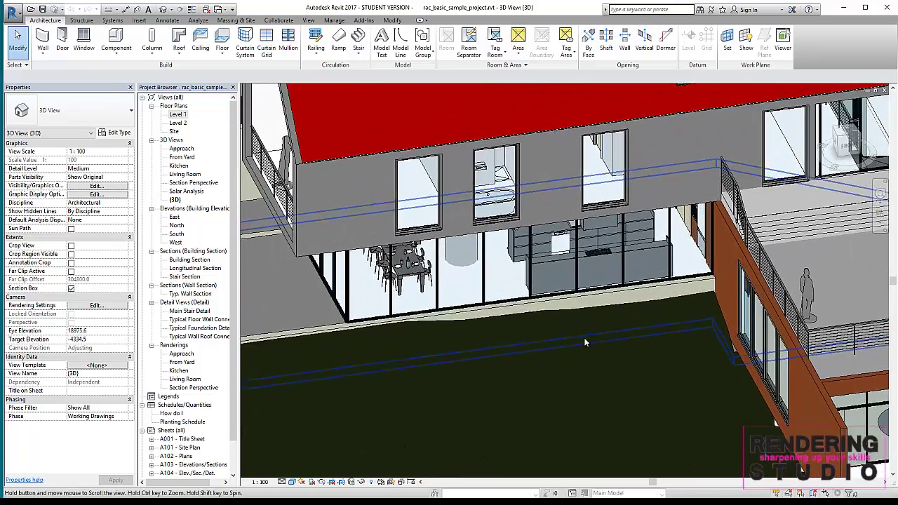
pyautogui.scroll(-3, 583, 338)
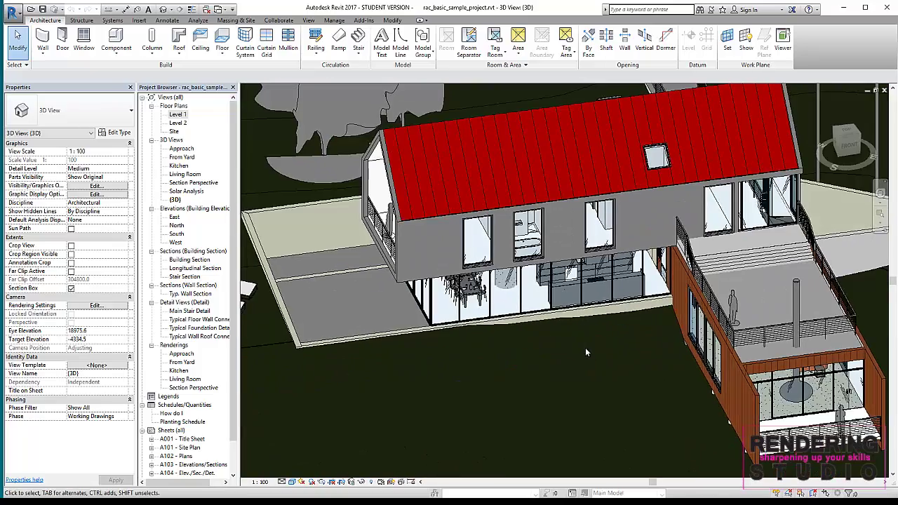
pyautogui.press('z')
pyautogui.press('f')
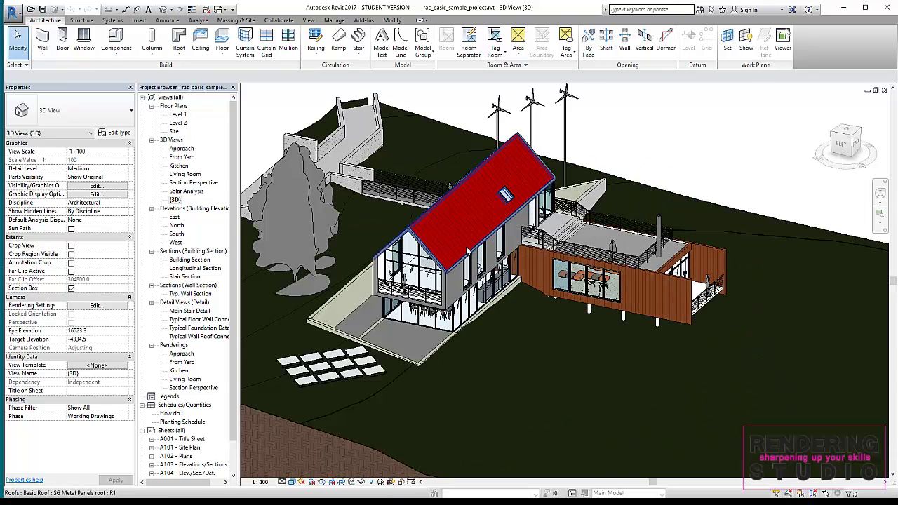
# Orbit to a near-level side view, then open the Level 1 floor plan and recentre it
pyautogui.keyDown('shift'); pyautogui.moveTo(440, 247); pyautogui.dragTo(238, 143, button='middle'); pyautogui.keyUp('shift')
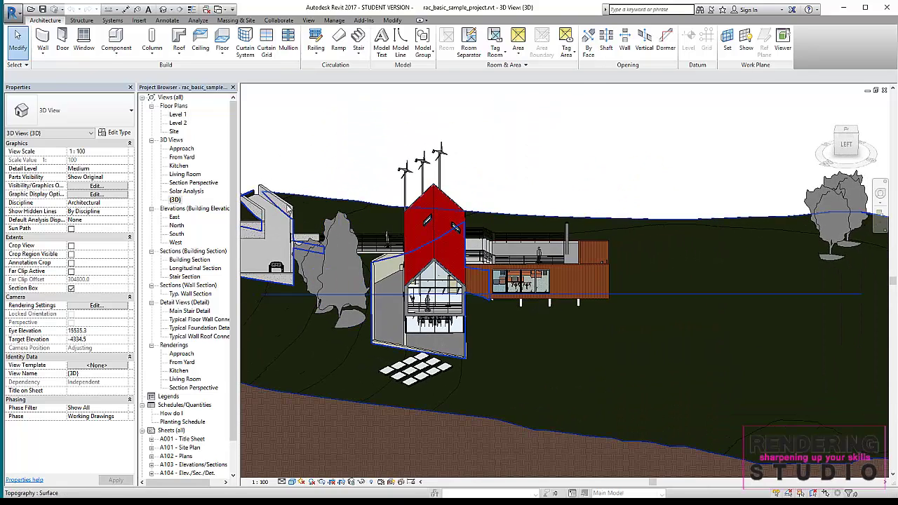
pyautogui.doubleClick(179, 115)
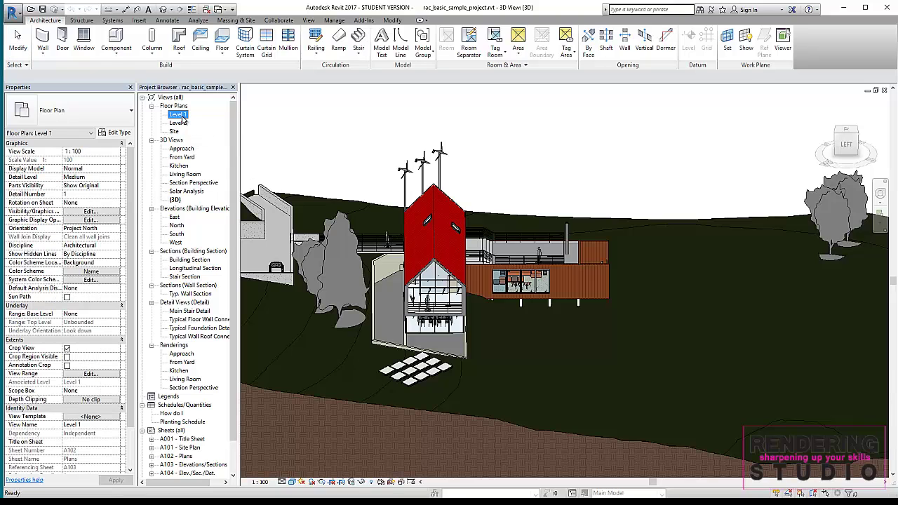
pyautogui.scroll(-2, 547, 307)
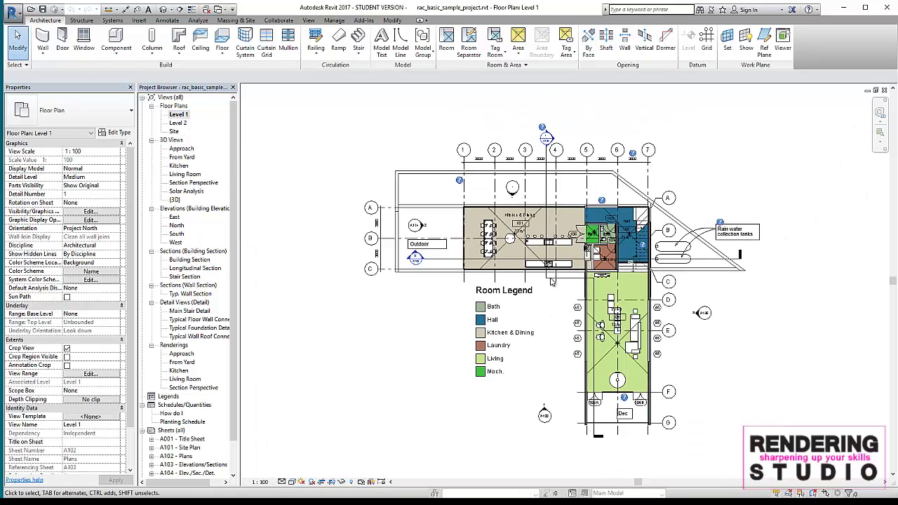
pyautogui.moveTo(557, 273); pyautogui.dragTo(457, 256, button='middle')
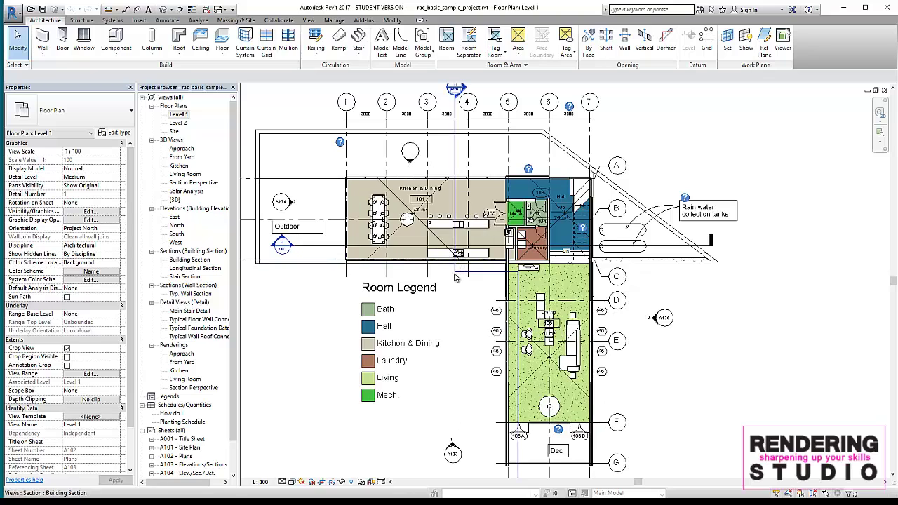
pyautogui.scroll(-2, 435, 298)
pyautogui.moveTo(455, 272); pyautogui.dragTo(522, 284, button='middle')
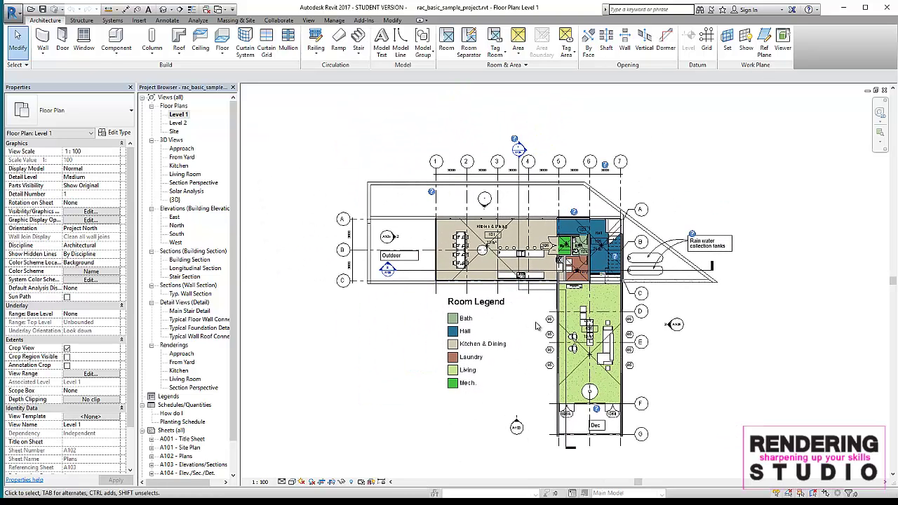
# Zoom and pan the Level 1 plan until the whole building and Room Legend are in view
pyautogui.scroll(1, 538, 327)
pyautogui.scroll(1, 542, 327)
pyautogui.scroll(1, 547, 341)
pyautogui.scroll(-4, 546, 341)
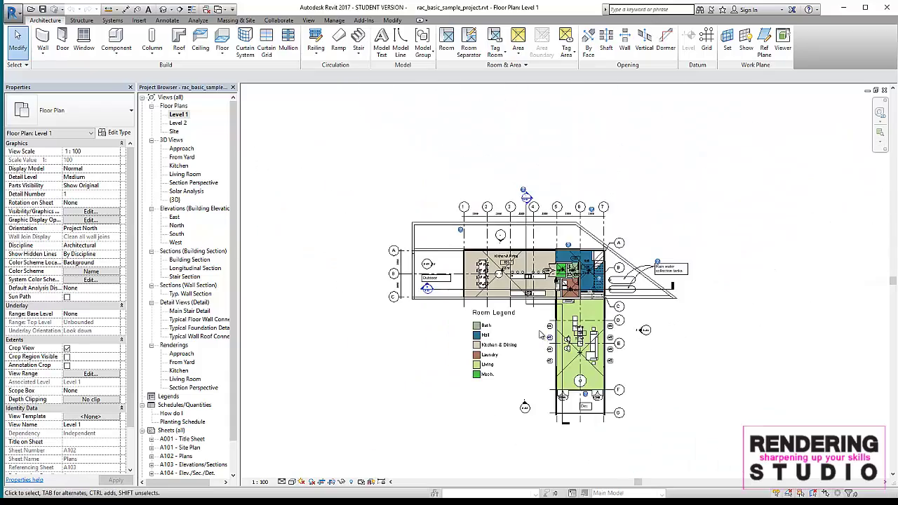
pyautogui.scroll(3, 544, 294)
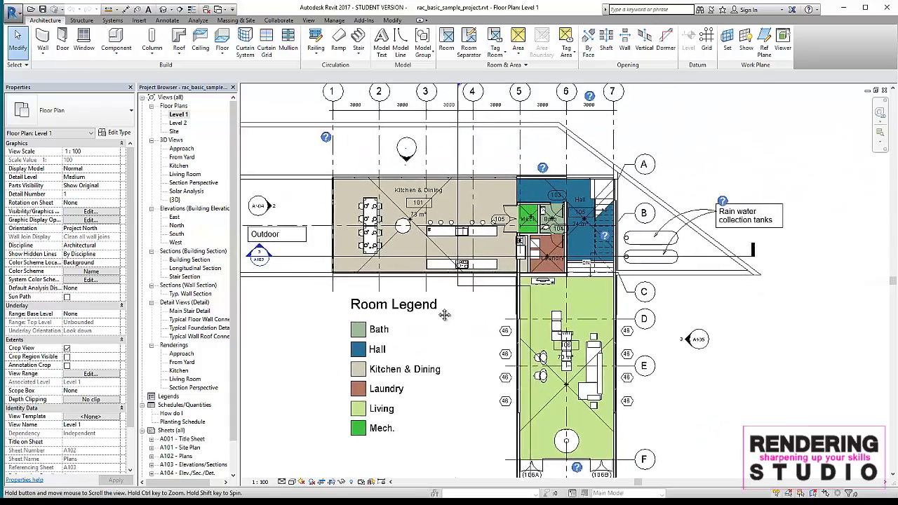
pyautogui.moveTo(544, 292); pyautogui.dragTo(594, 296, button='middle')
pyautogui.scroll(-1, 533, 291)
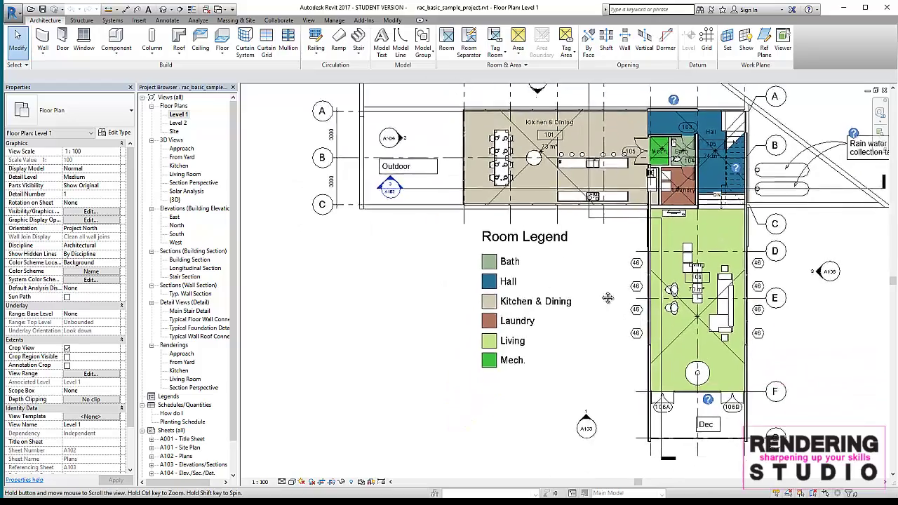
pyautogui.scroll(1, 478, 289)
pyautogui.scroll(-2, 470, 287)
pyautogui.scroll(1, 470, 286)
pyautogui.moveTo(470, 286); pyautogui.dragTo(490, 254, button='middle')
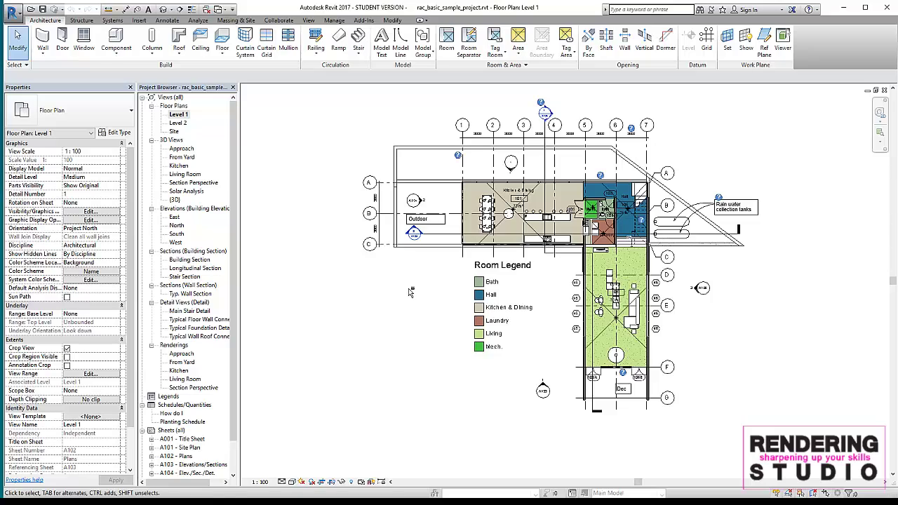
pyautogui.moveTo(410, 291)
pyautogui.mouseDown(button='middle')
pyautogui.moveTo(340, 315)
pyautogui.moveTo(416, 297)
pyautogui.mouseUp(button='middle')
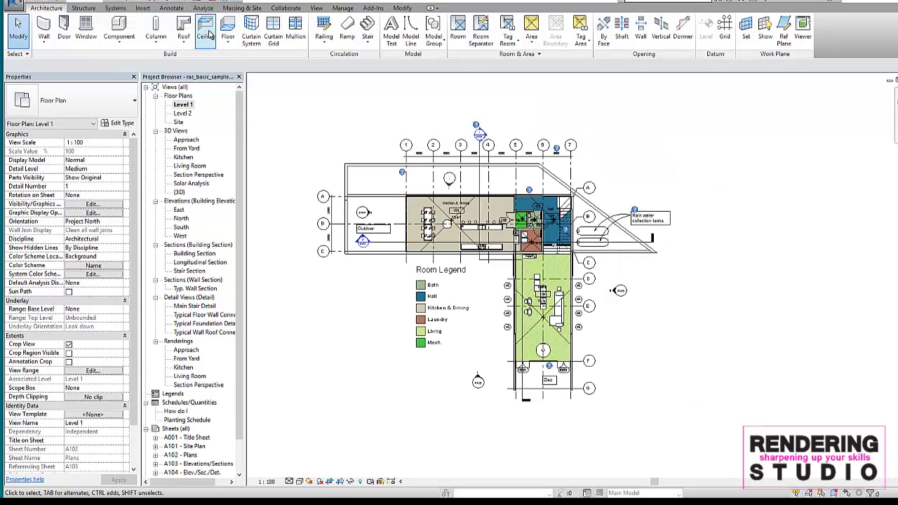
# Zoom the Level 1 plan in slightly and view the Zoom options list without using it
pyautogui.scroll(2, 498, 242)
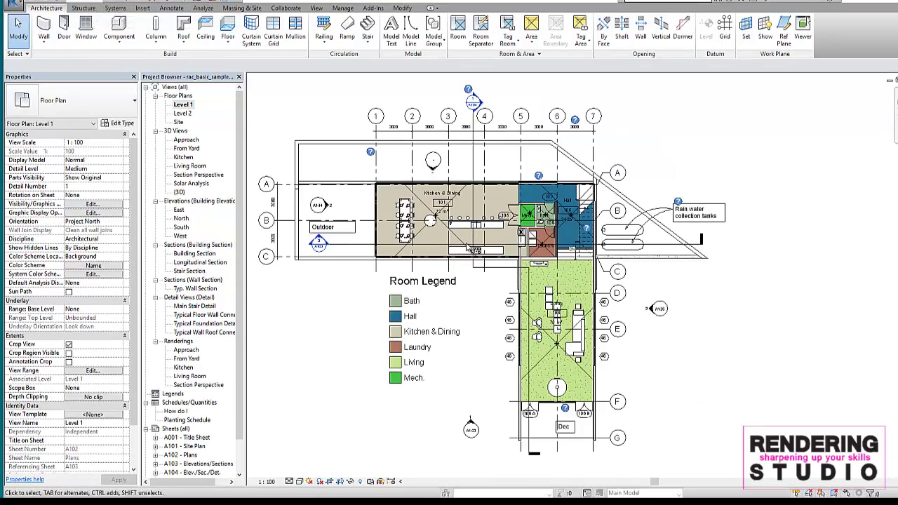
pyautogui.scroll(3, 484, 246)
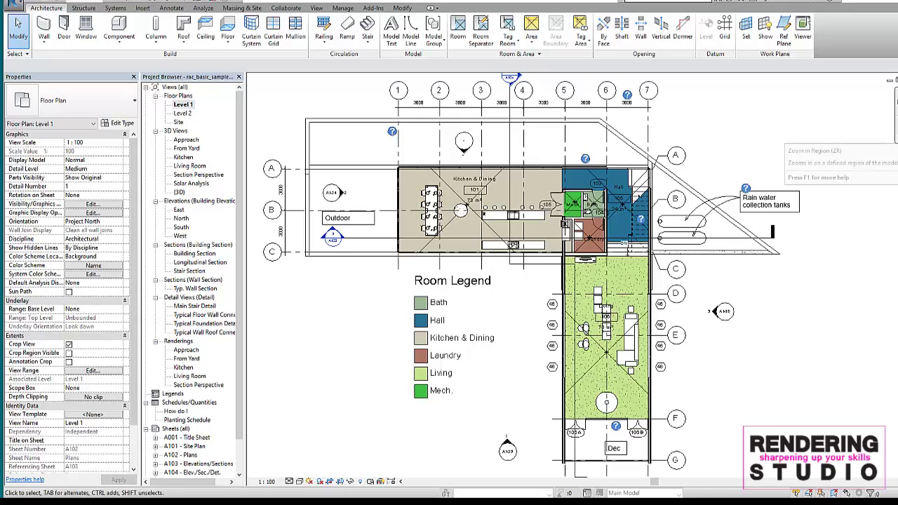
pyautogui.click(895, 141)
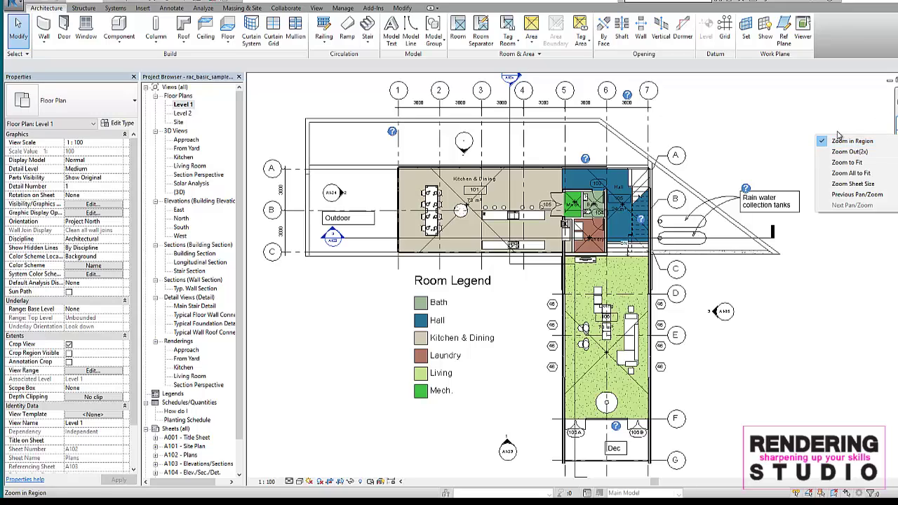
pyautogui.press('Escape')
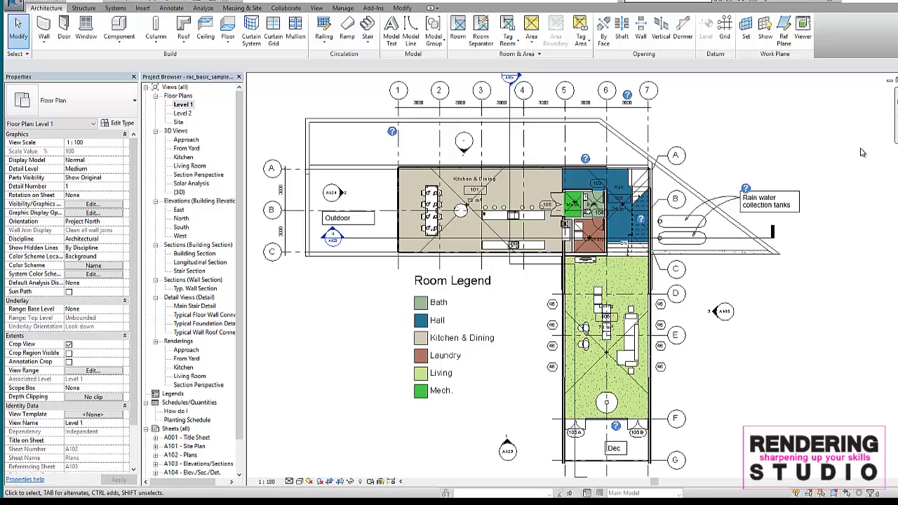
# Pick Zoom in Region from the Zoom menu, cancel it, then restart the region zoom
pyautogui.click(895, 136)
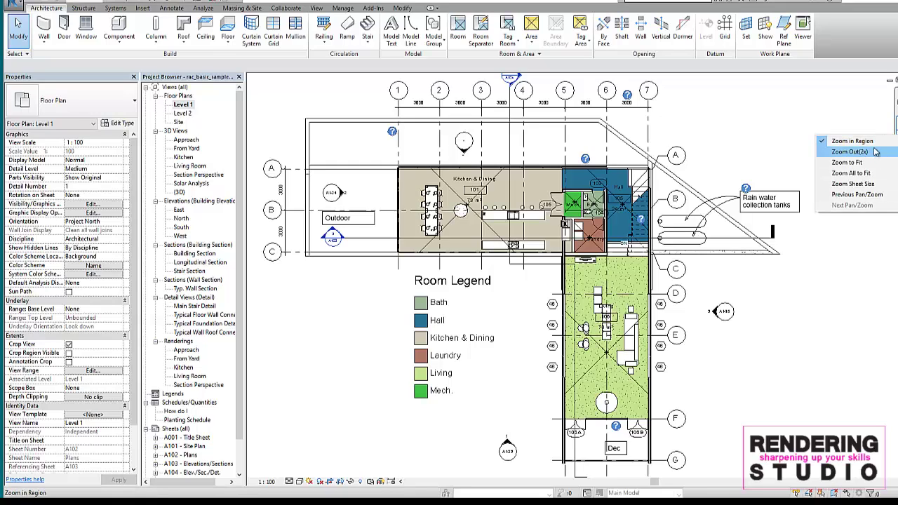
pyautogui.click(852, 141)
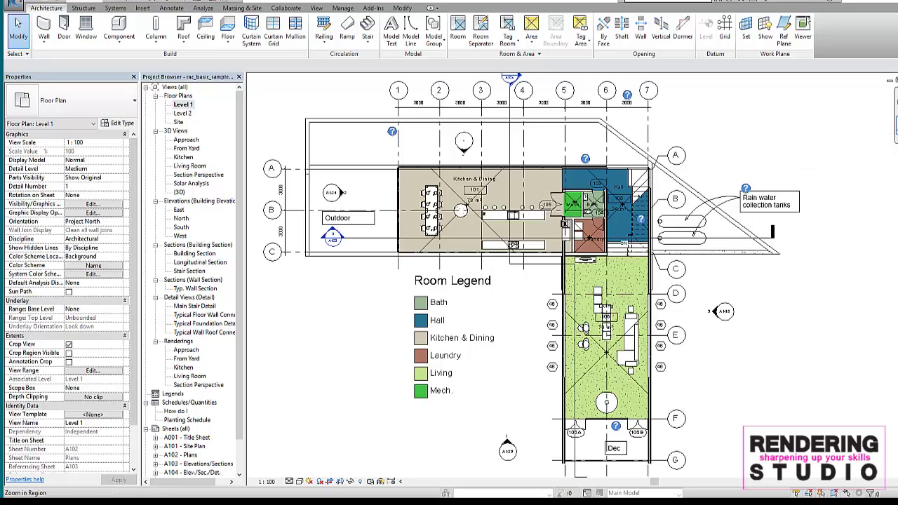
pyautogui.press('Escape')
pyautogui.click(892, 130)
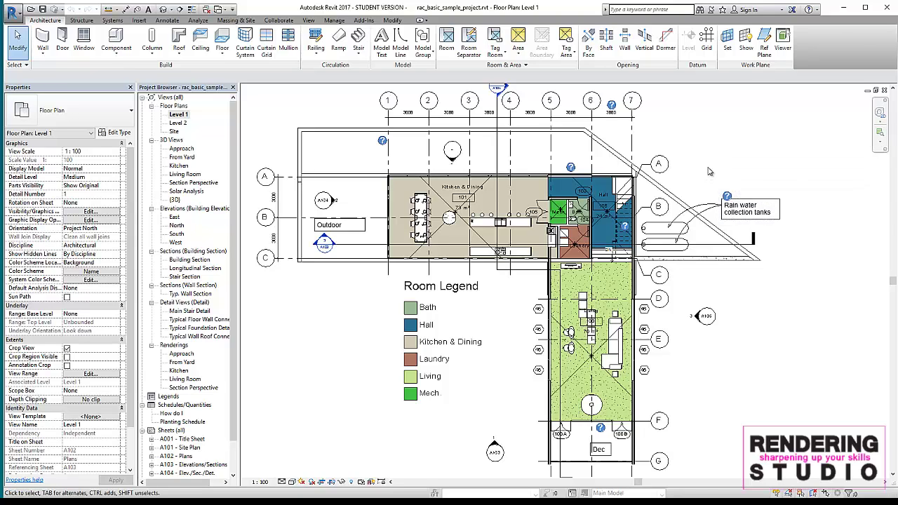
# Box-zoom onto Kitchen & Dining room 101, then return to the wider plan with a typed zoom command
pyautogui.click(856, 154)
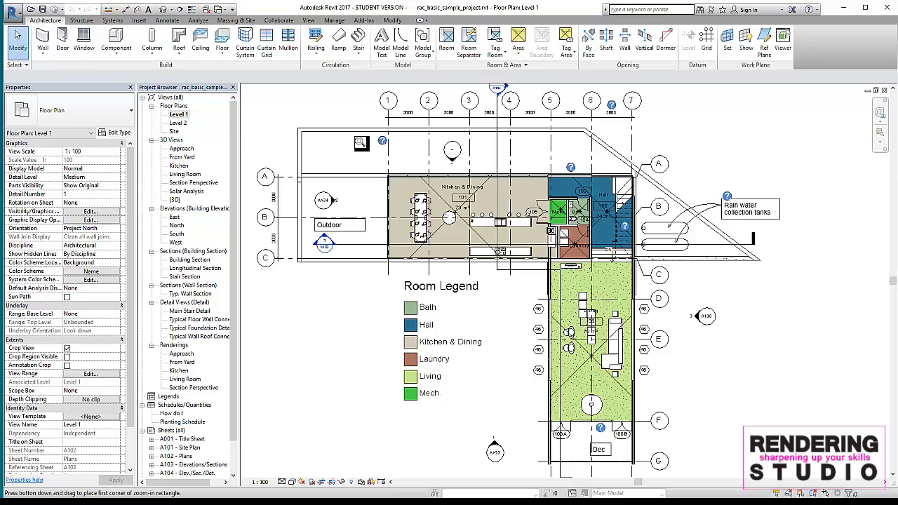
pyautogui.moveTo(354, 136); pyautogui.dragTo(527, 298)
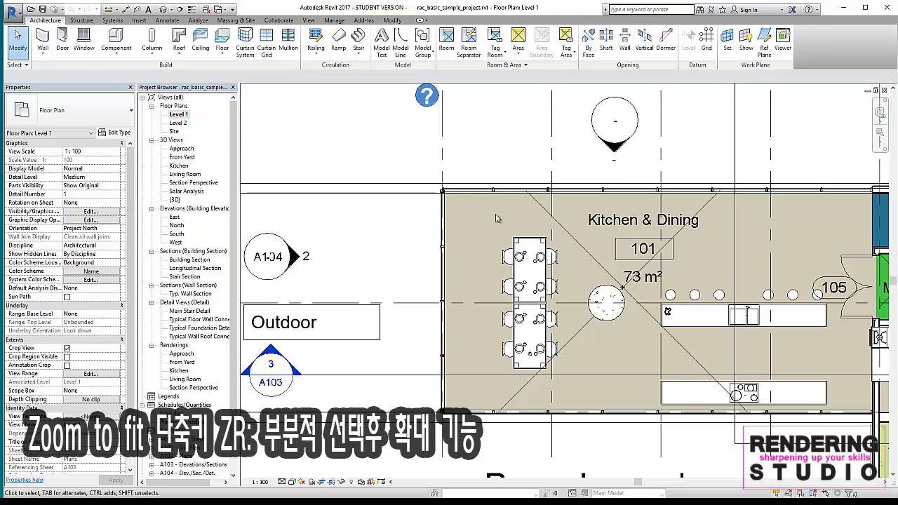
pyautogui.press('z')
pyautogui.press('f')
pyautogui.press('z')
pyautogui.press('r')
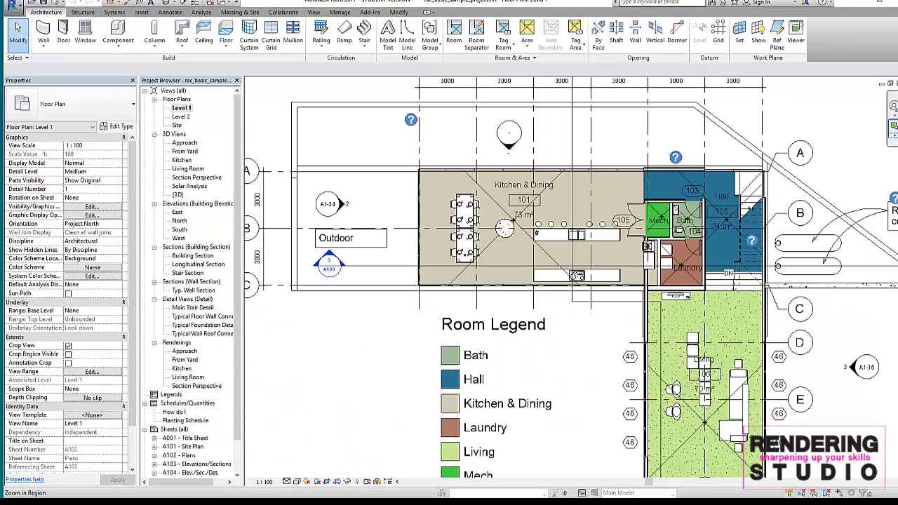
pyautogui.click(895, 137)
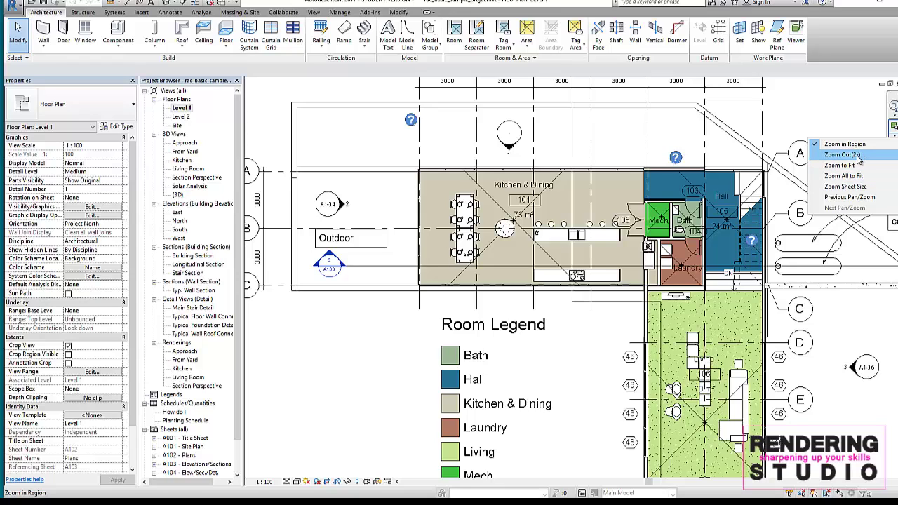
# Zoom the Level 1 plan out 2x from the Zoom menu, then again with ZO
pyautogui.click(842, 155)
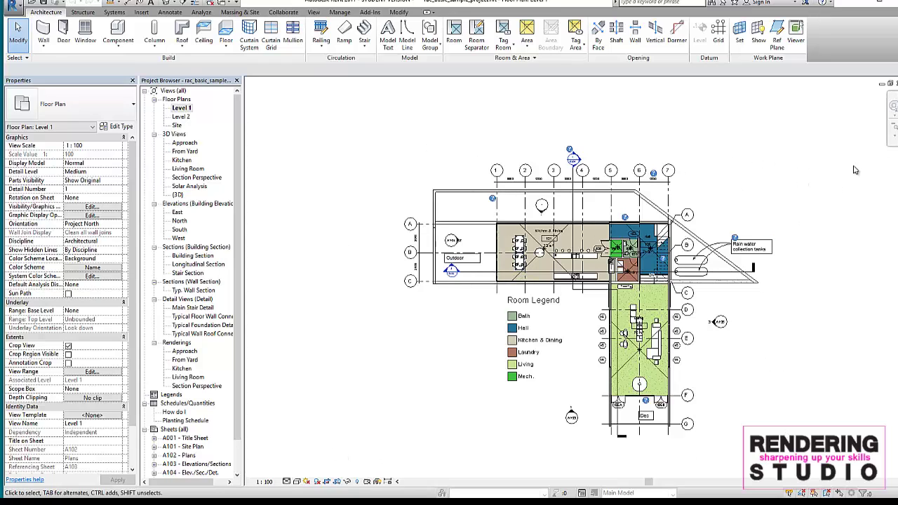
pyautogui.click(893, 133)
pyautogui.click(893, 130)
pyautogui.press('z')
pyautogui.press('o')
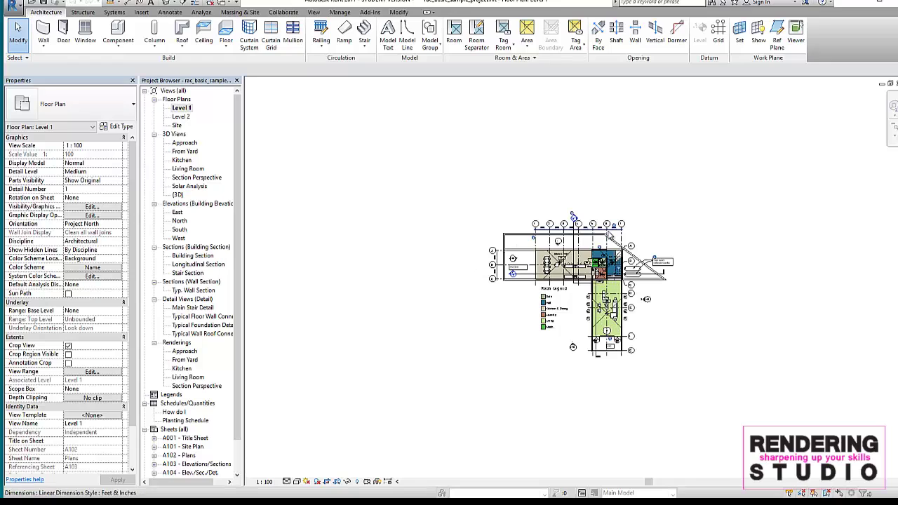
pyautogui.click(894, 138)
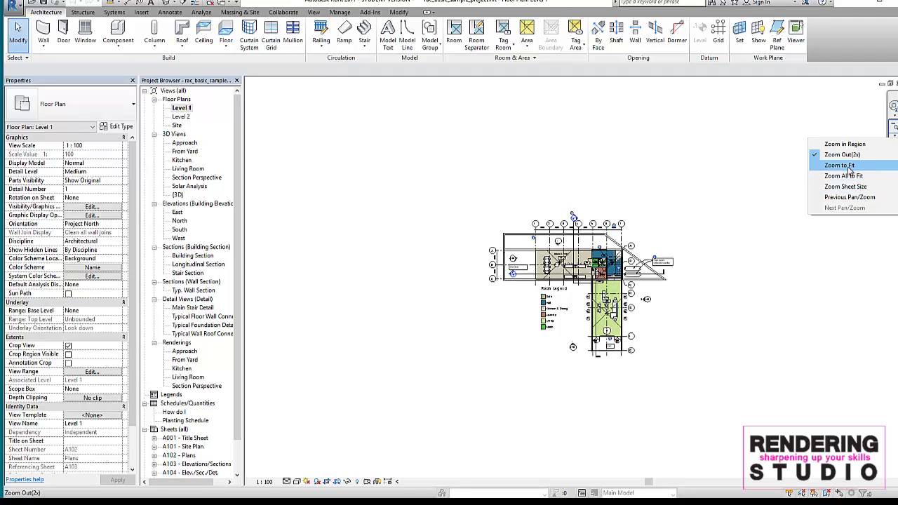
# Apply Zoom to Fit, then Zoom All to Fit so the house on gridlines 1–7 and A–G fills the view
pyautogui.click(852, 170)
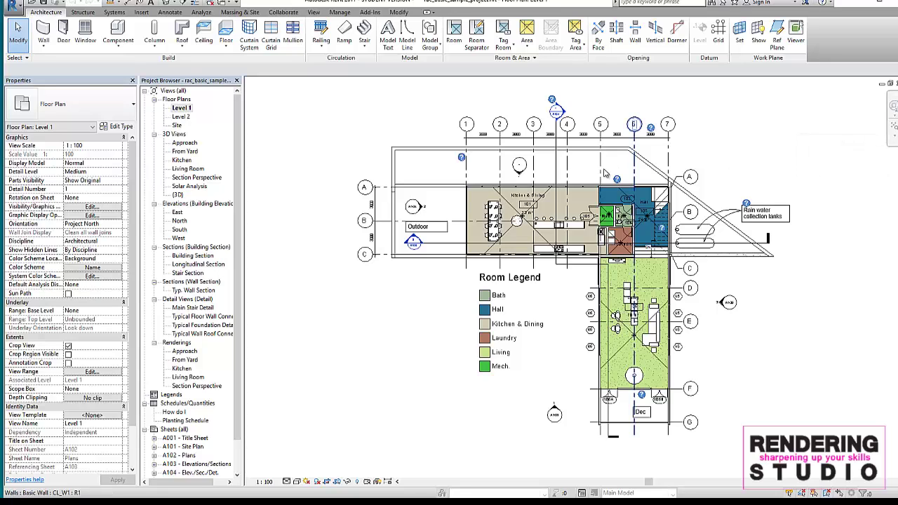
pyautogui.scroll(-3, 558, 211)
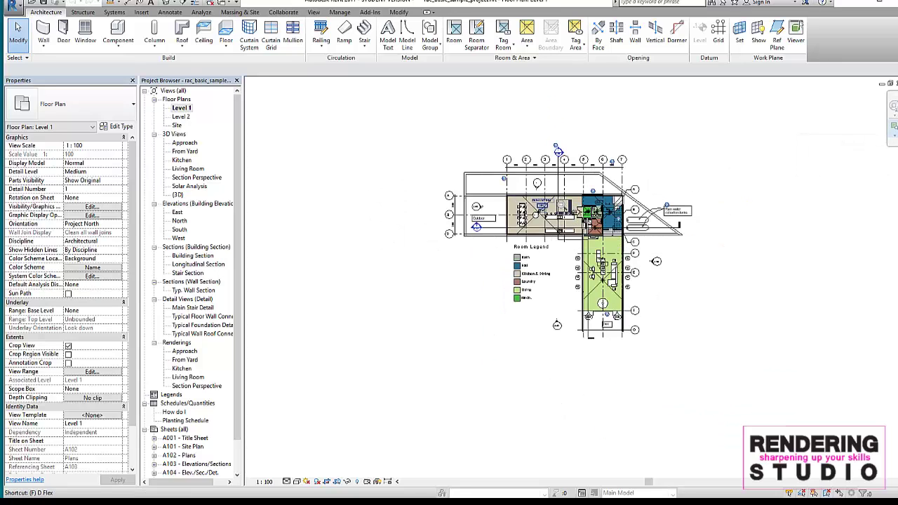
pyautogui.scroll(2, 574, 219)
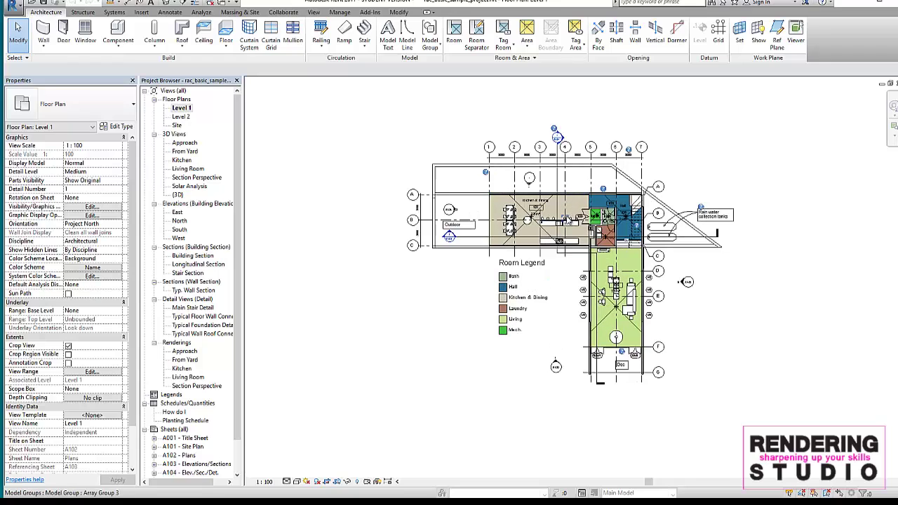
pyautogui.click(893, 137)
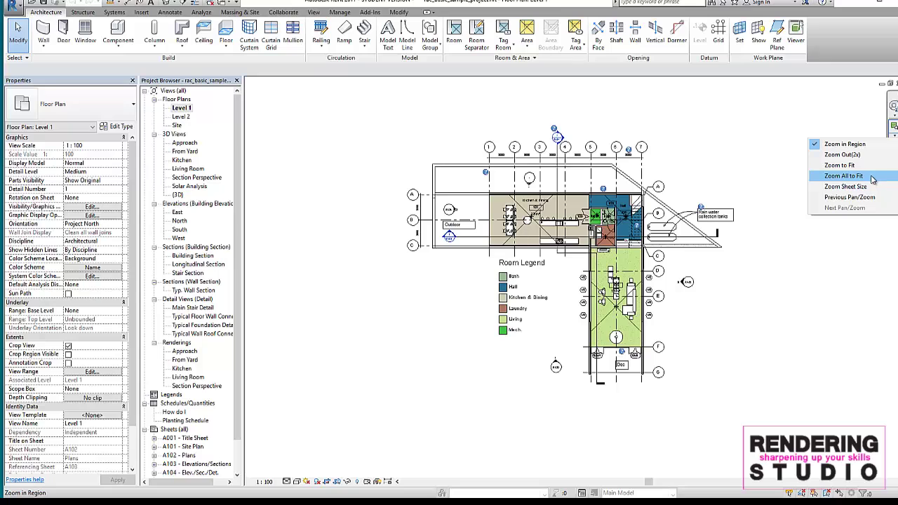
pyautogui.click(728, 146)
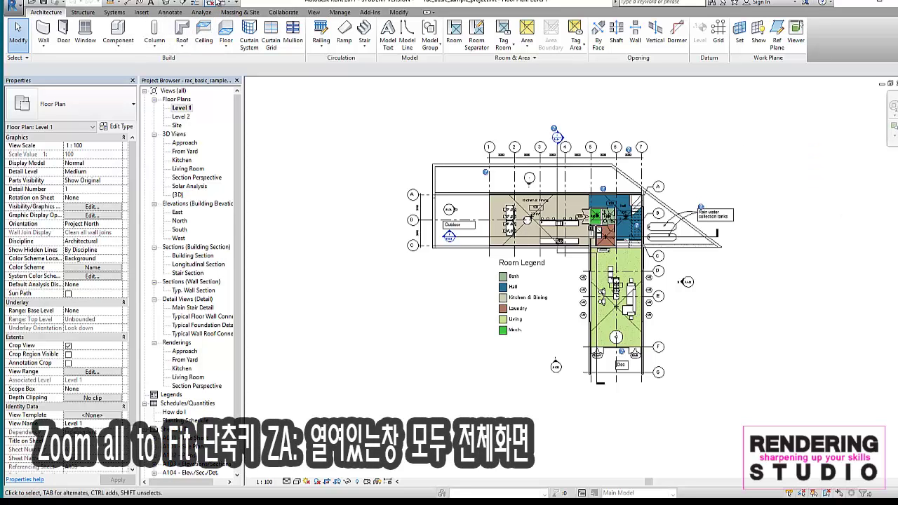
pyautogui.click(228, 3)
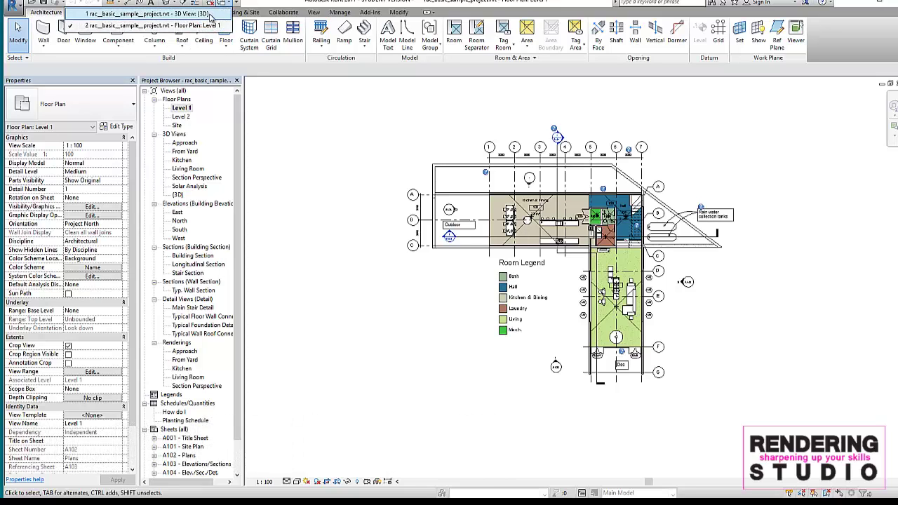
pyautogui.click(210, 13)
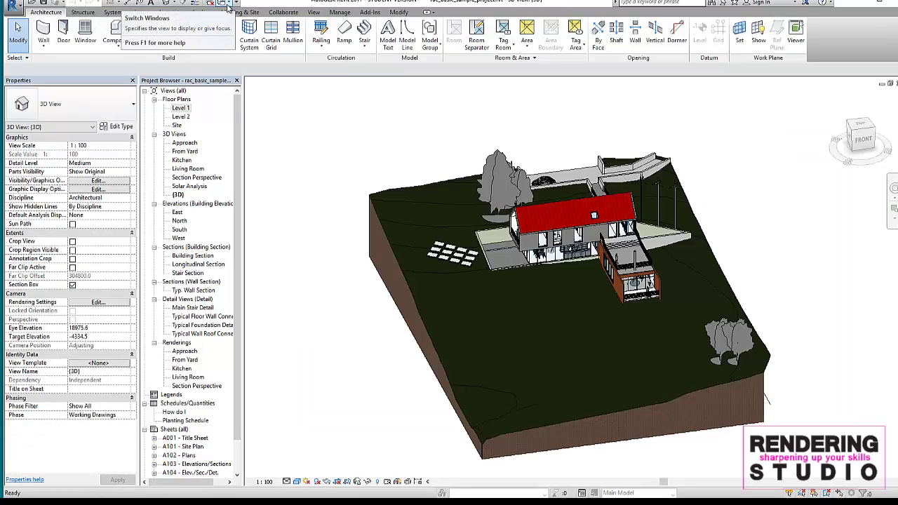
pyautogui.click(228, 6)
pyautogui.click(221, 26)
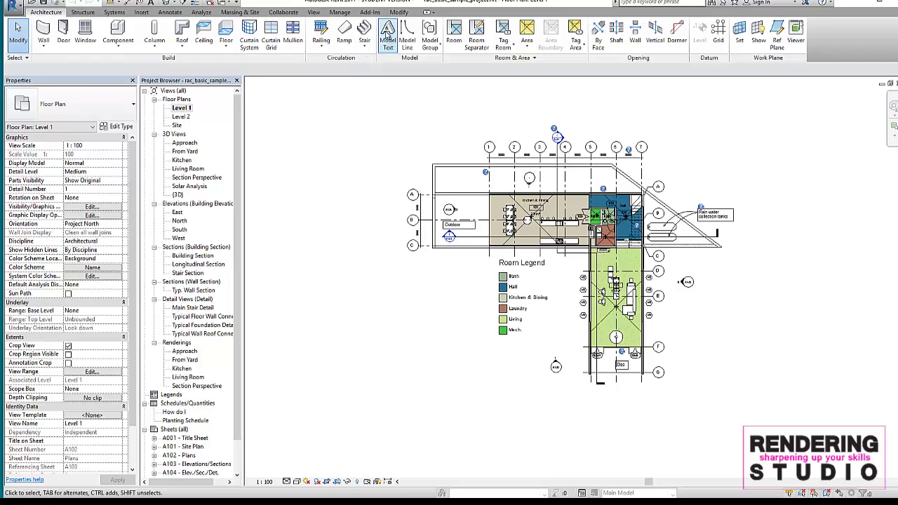
# Tile the Level 1 floor plan and {3D} view windows side by side from the View tab
pyautogui.click(314, 13)
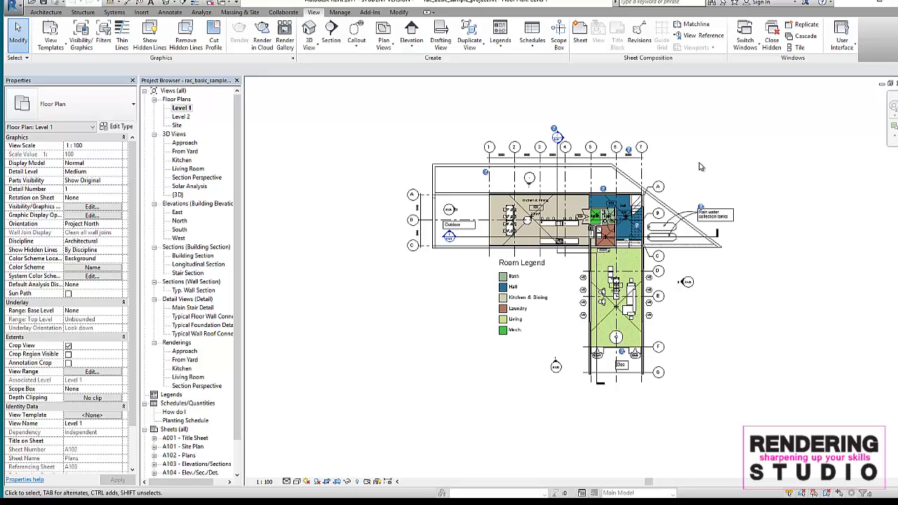
pyautogui.click(798, 49)
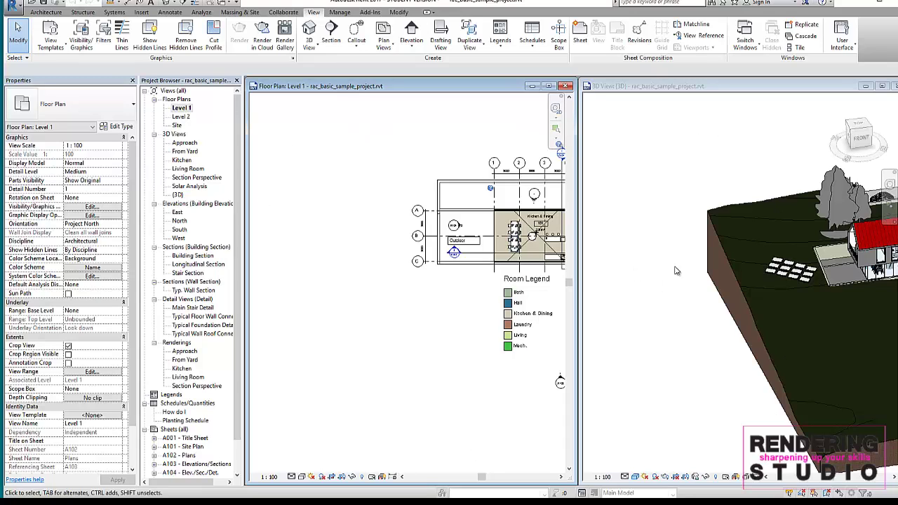
pyautogui.click(555, 140)
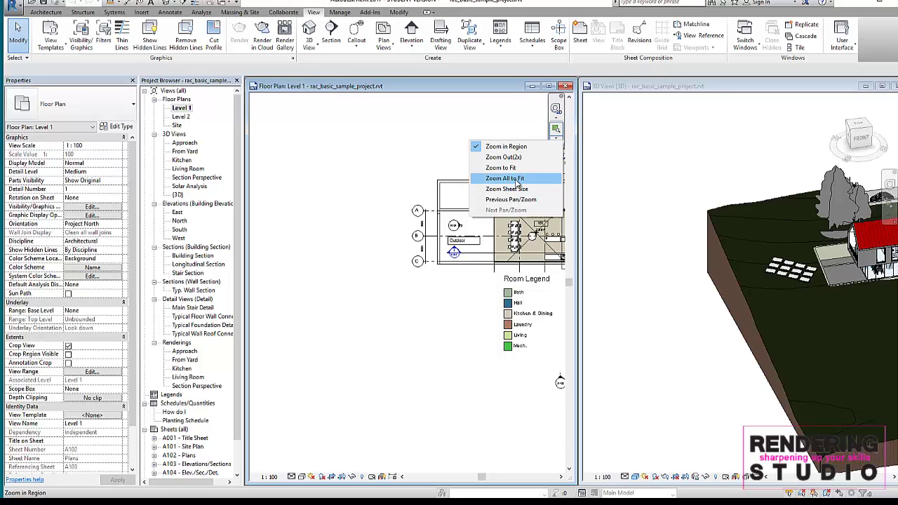
# Apply Zoom All to Fit so the tiled plan and 3D view show their full extents
pyautogui.click(518, 184)
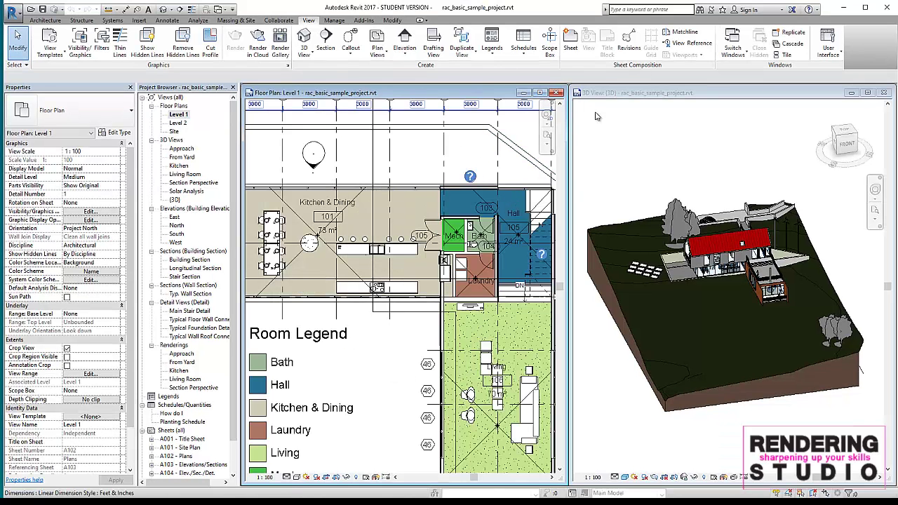
# Maximize the Level 1 plan window and zoom it to sheet size with ZS
pyautogui.click(540, 94)
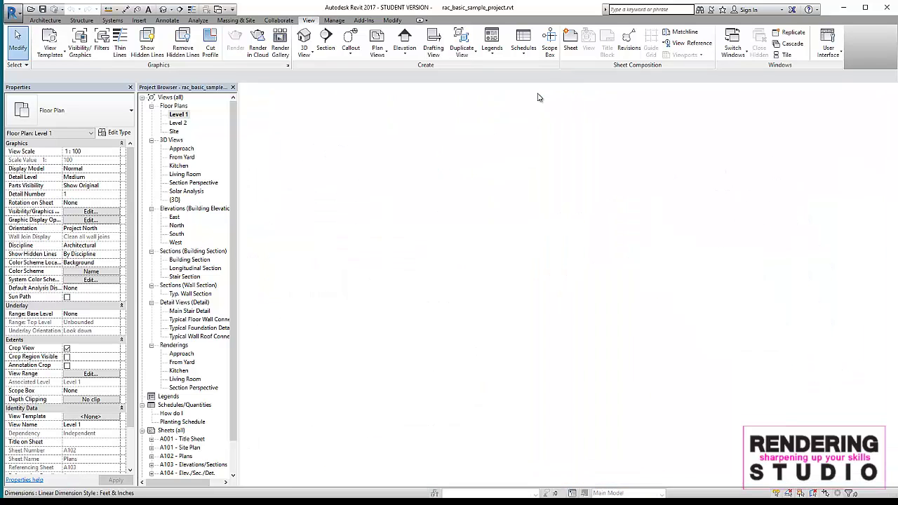
pyautogui.press('z')
pyautogui.press('s')
pyautogui.moveTo(466, 249); pyautogui.dragTo(513, 246, button='middle')
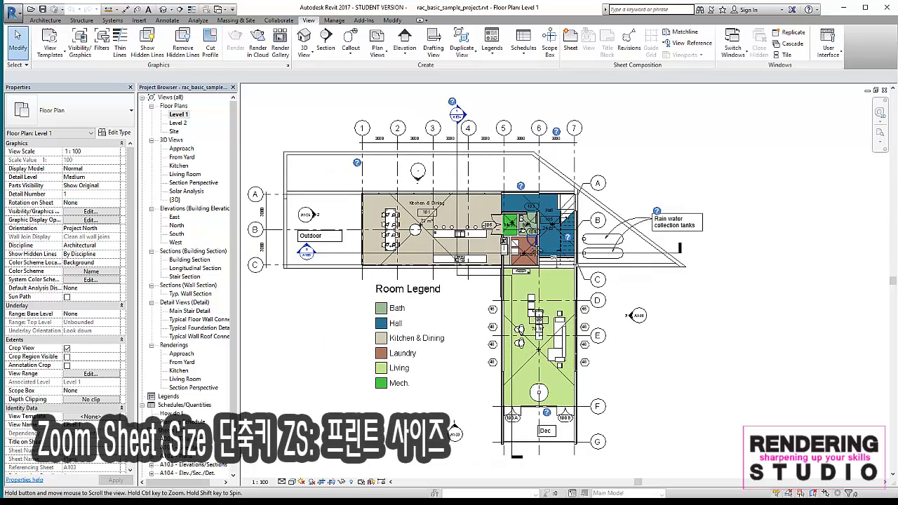
# Reapply Zoom Sheet Size and pan the plan slightly right into position
pyautogui.click(879, 140)
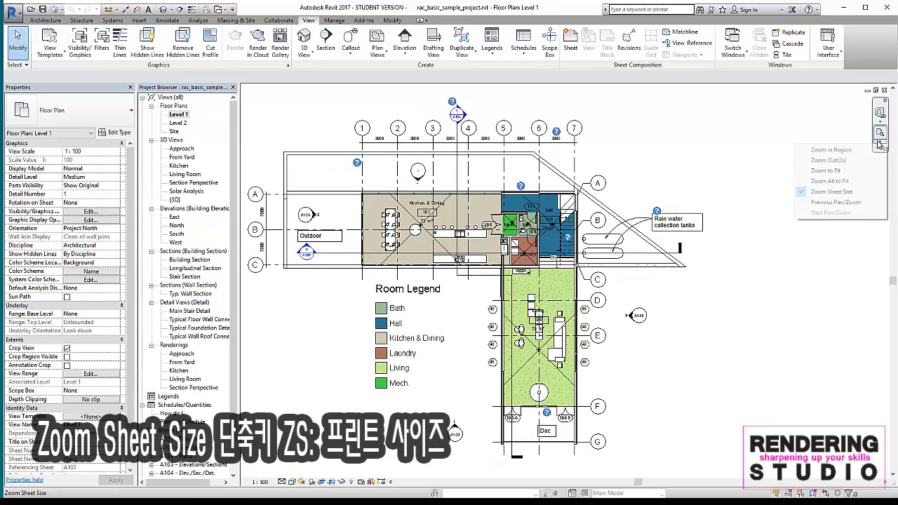
pyautogui.click(855, 197)
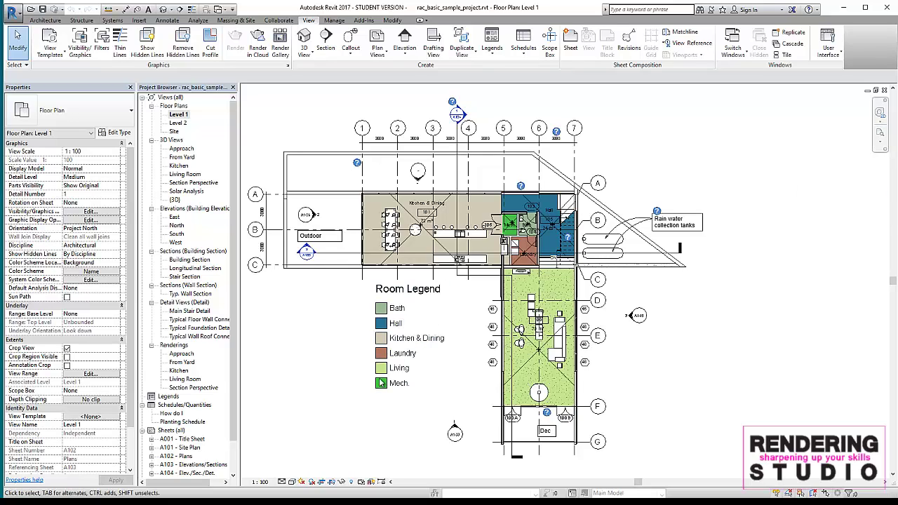
pyautogui.moveTo(330, 363); pyautogui.dragTo(375, 346, button='middle')
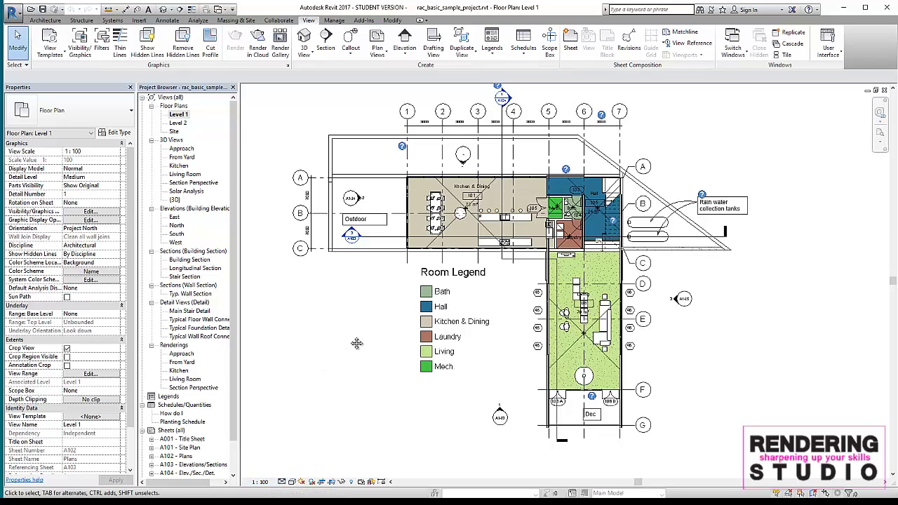
pyautogui.moveTo(352, 342); pyautogui.dragTo(365, 350, button='middle')
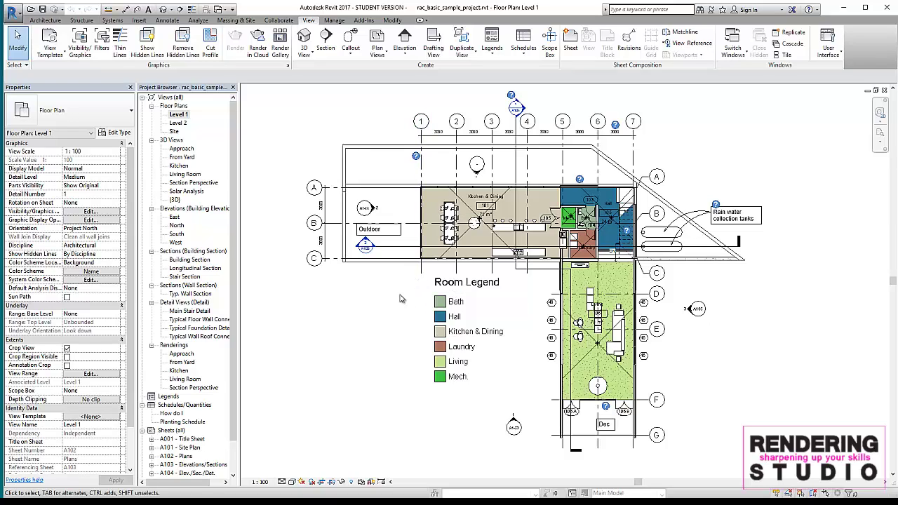
# Change the Level 1 view scale to 1 : 50, then 1 : 200, and refit it to sheet size
pyautogui.click(265, 483)
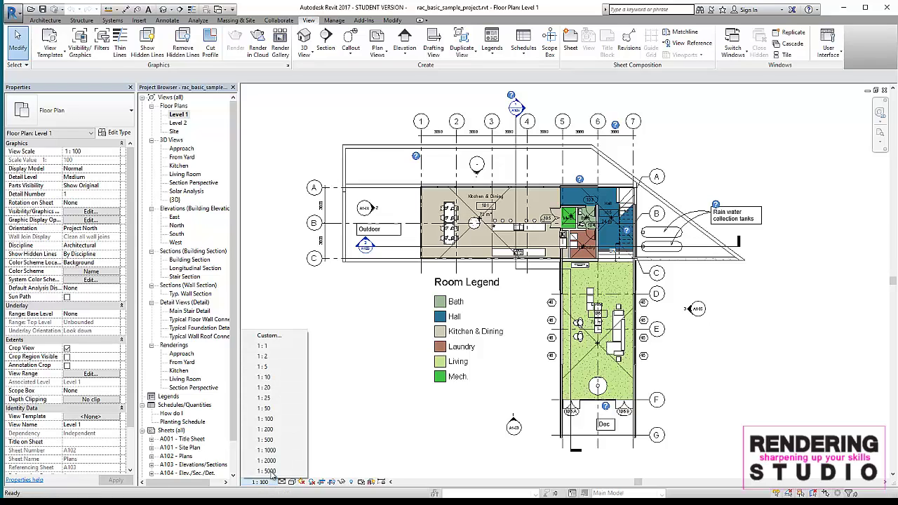
pyautogui.click(275, 409)
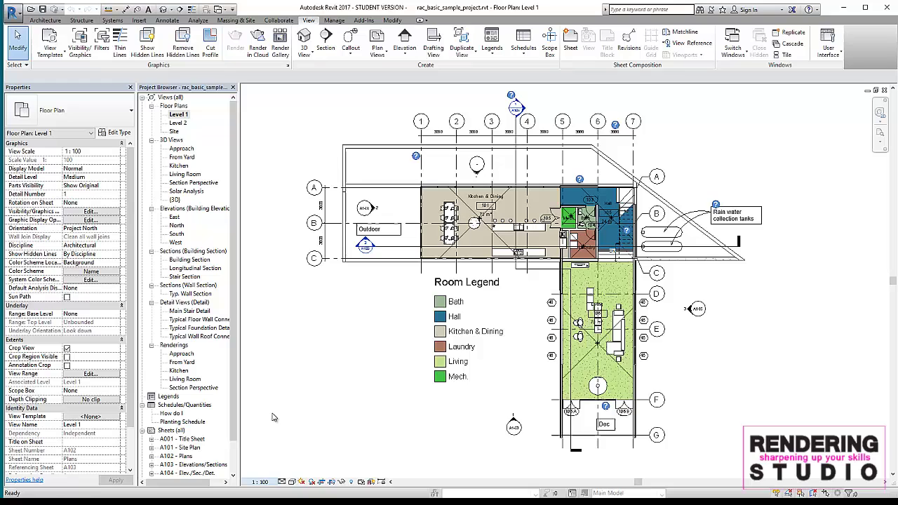
pyautogui.click(265, 482)
pyautogui.click(284, 430)
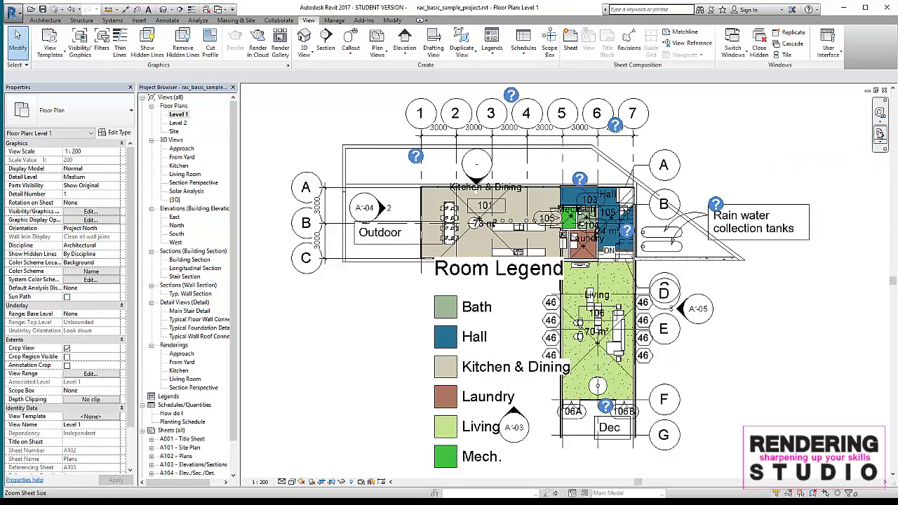
pyautogui.click(880, 135)
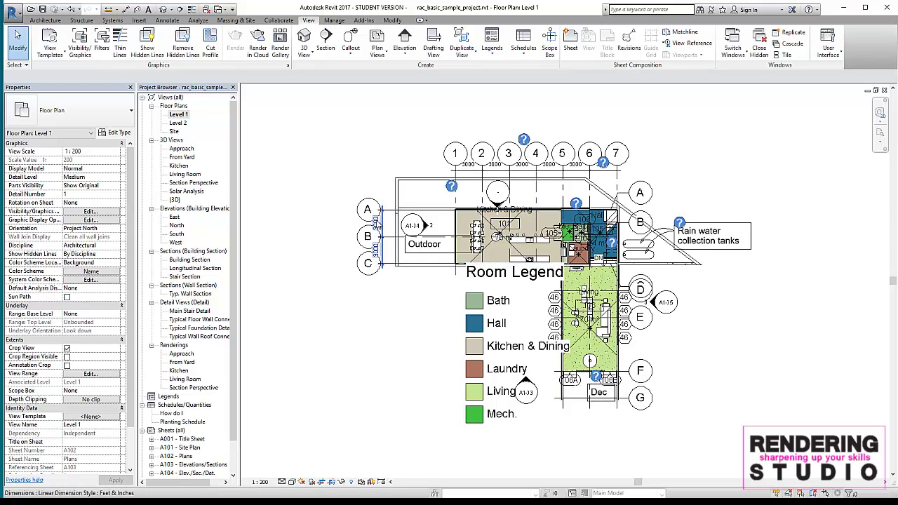
pyautogui.click(455, 156)
pyautogui.press('Escape')
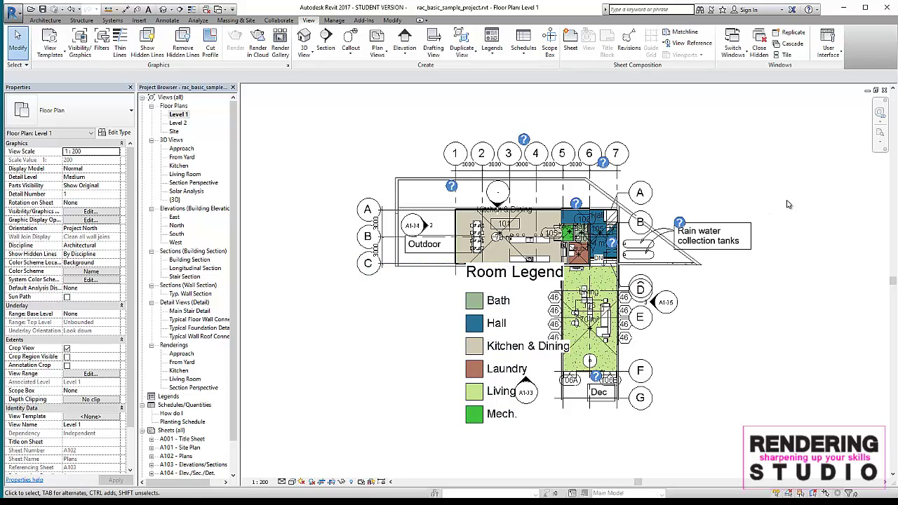
# Zoom the Level 1 plan in and out with the mouse wheel
pyautogui.scroll(1, 533, 374)
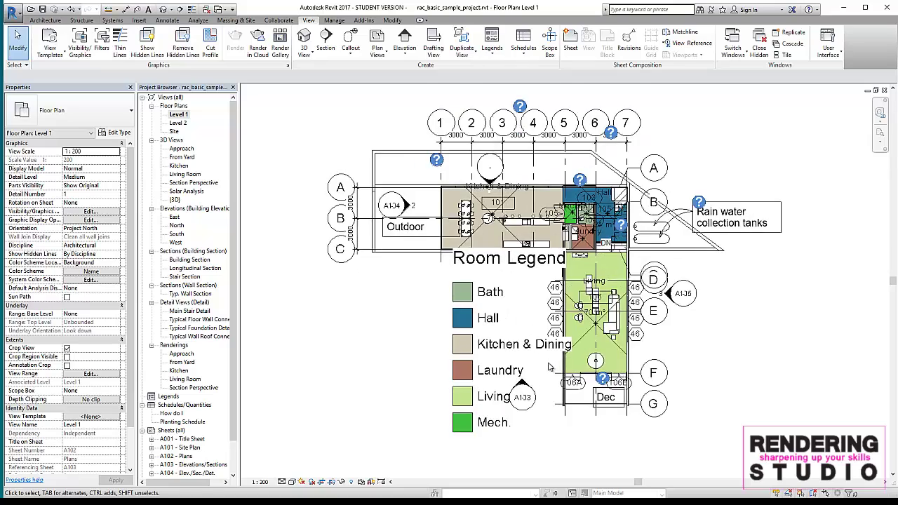
pyautogui.scroll(1, 533, 374)
pyautogui.scroll(-1, 533, 374)
pyautogui.scroll(-1, 534, 374)
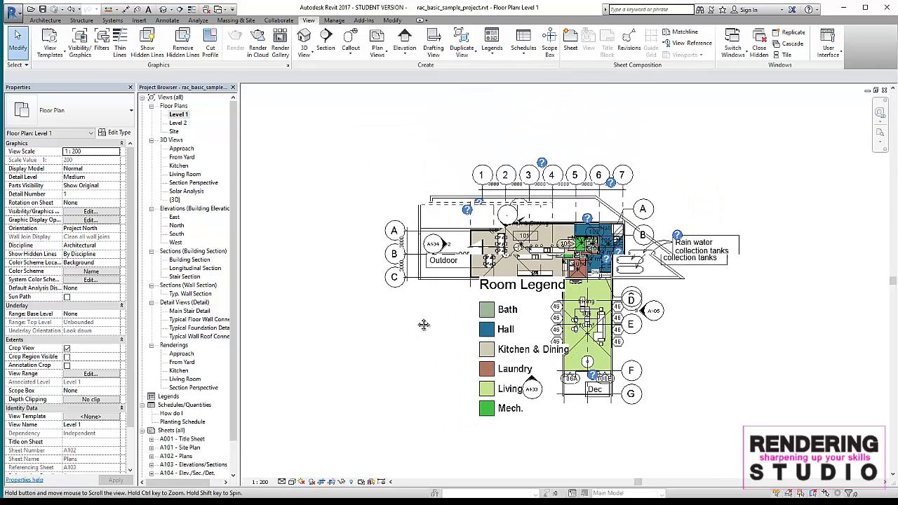
pyautogui.scroll(1, 570, 322)
pyautogui.scroll(1, 570, 321)
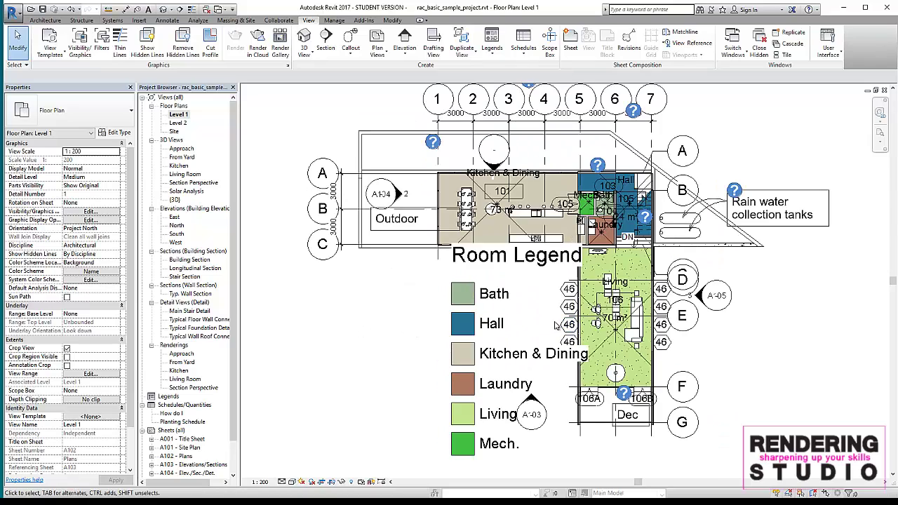
pyautogui.scroll(-1, 556, 323)
pyautogui.scroll(-1, 557, 323)
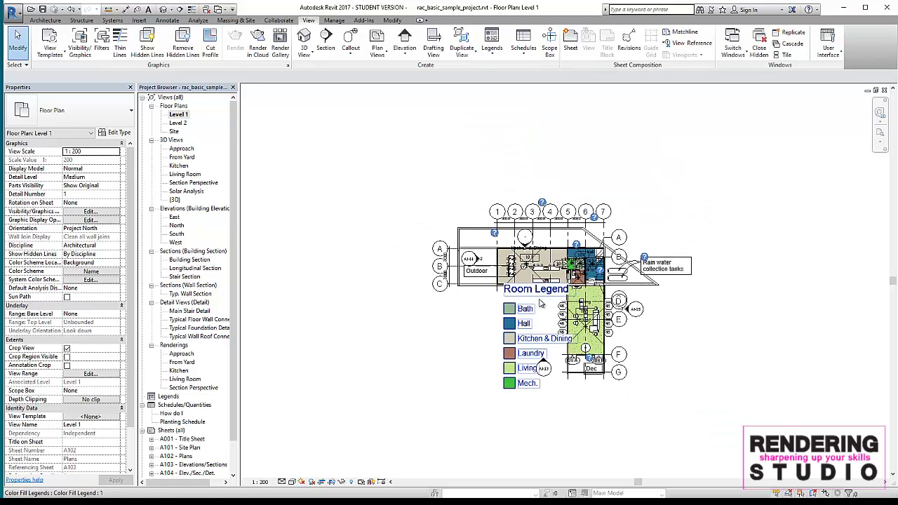
# Pan the plan and zoom out until the whole drawing sits small near the centre
pyautogui.moveTo(556, 293); pyautogui.dragTo(401, 279, button='middle')
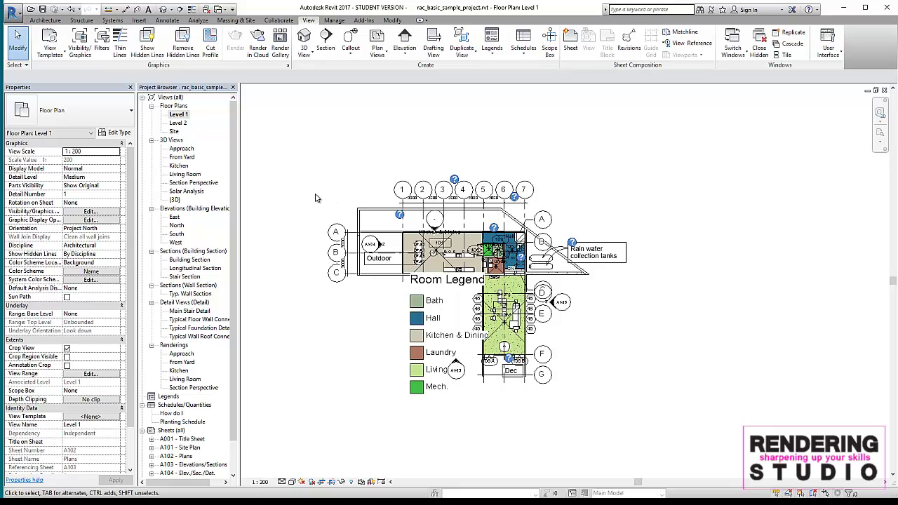
pyautogui.moveTo(260, 239)
pyautogui.mouseDown(button='middle')
pyautogui.moveTo(328, 256)
pyautogui.moveTo(299, 260)
pyautogui.mouseUp(button='middle')
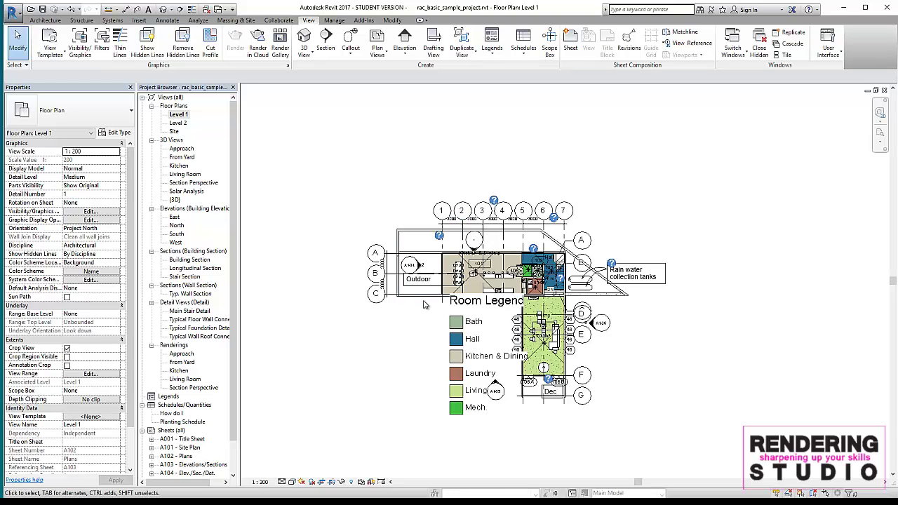
pyautogui.scroll(-1, 424, 303)
pyautogui.scroll(-1, 424, 303)
pyautogui.scroll(-2, 424, 304)
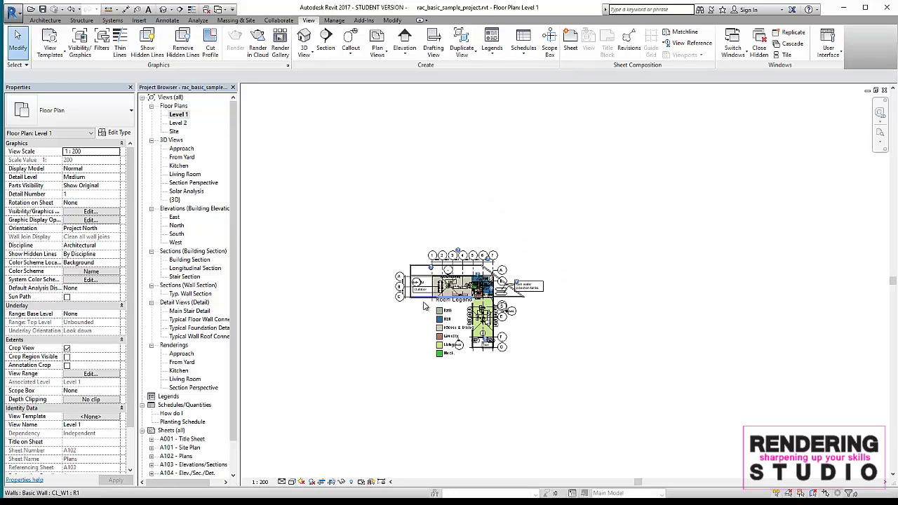
pyautogui.scroll(2, 424, 305)
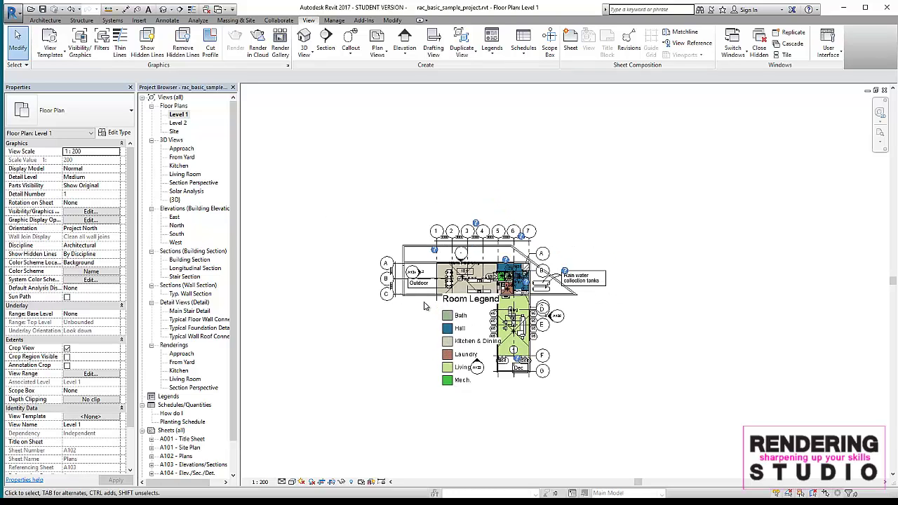
pyautogui.click(171, 9)
# Open the Default 3D View, orbit the model and zoom in
pyautogui.click(150, 21)
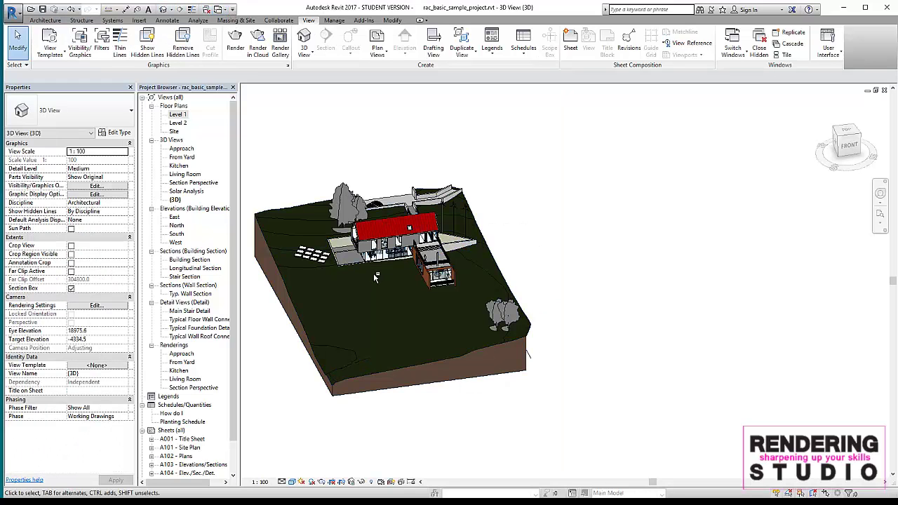
pyautogui.keyDown('shift'); pyautogui.moveTo(409, 228); pyautogui.dragTo(360, 268, button='middle'); pyautogui.keyUp('shift')
pyautogui.scroll(1, 360, 268)
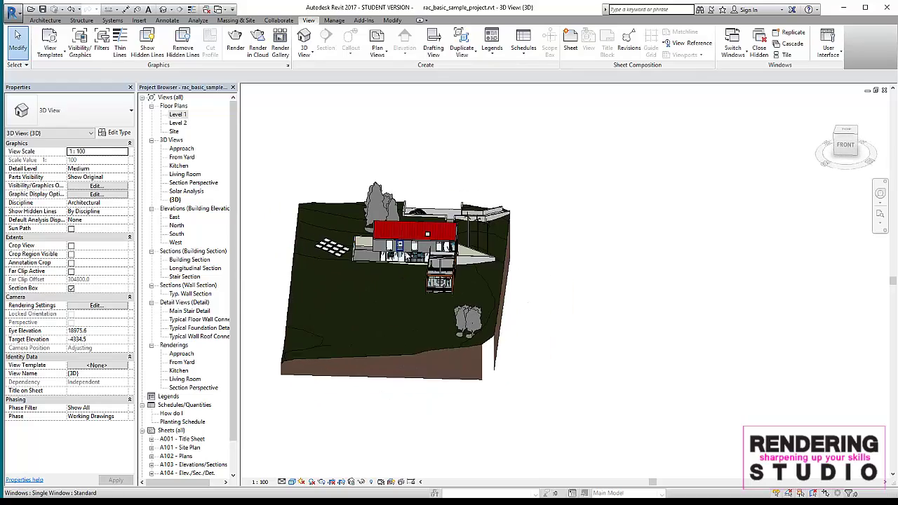
pyautogui.scroll(2, 393, 263)
pyautogui.scroll(2, 421, 259)
pyautogui.scroll(2, 493, 249)
# Orbit to view the house from its left side and adjust the zoom
pyautogui.moveTo(493, 250)
pyautogui.keyDown('shift'); pyautogui.mouseDown(button='middle')
pyautogui.moveTo(362, 195)
pyautogui.moveTo(576, 278)
pyautogui.moveTo(551, 251)
pyautogui.mouseUp(button='middle'); pyautogui.keyUp('shift')
pyautogui.scroll(2, 551, 251)
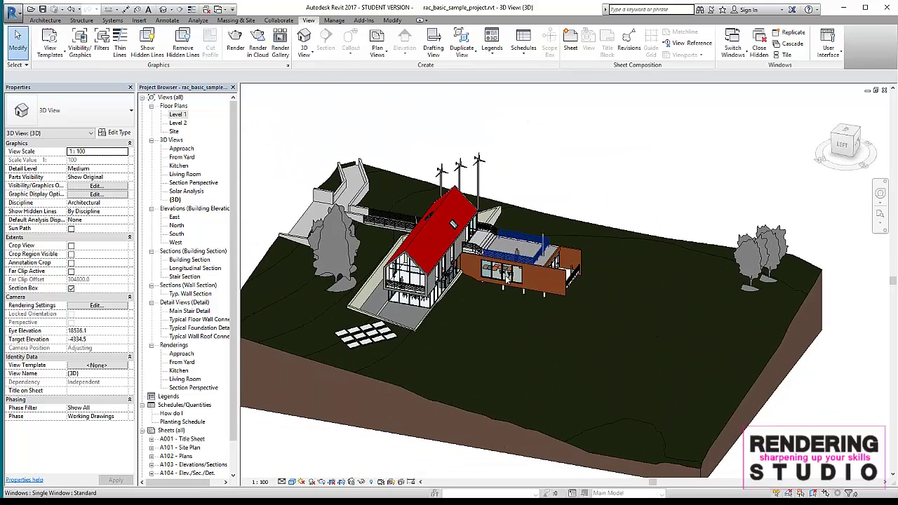
pyautogui.scroll(2, 475, 282)
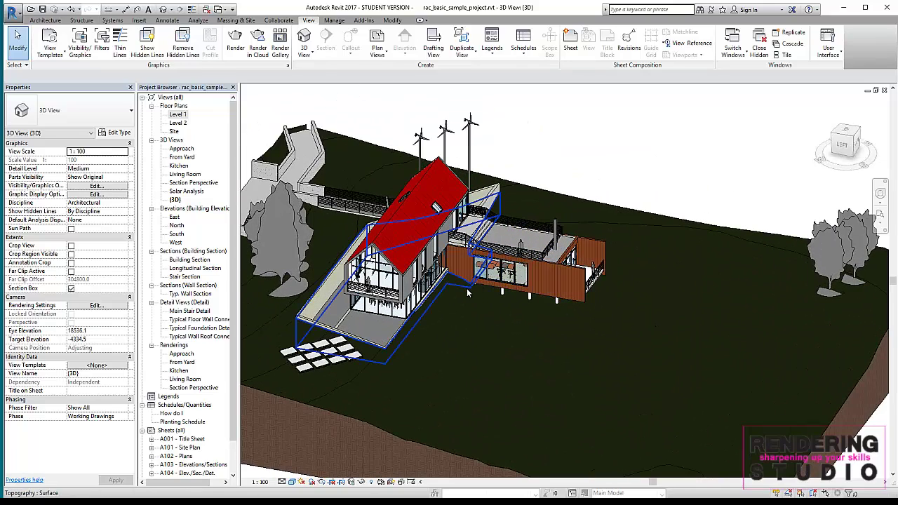
pyautogui.scroll(-3, 469, 293)
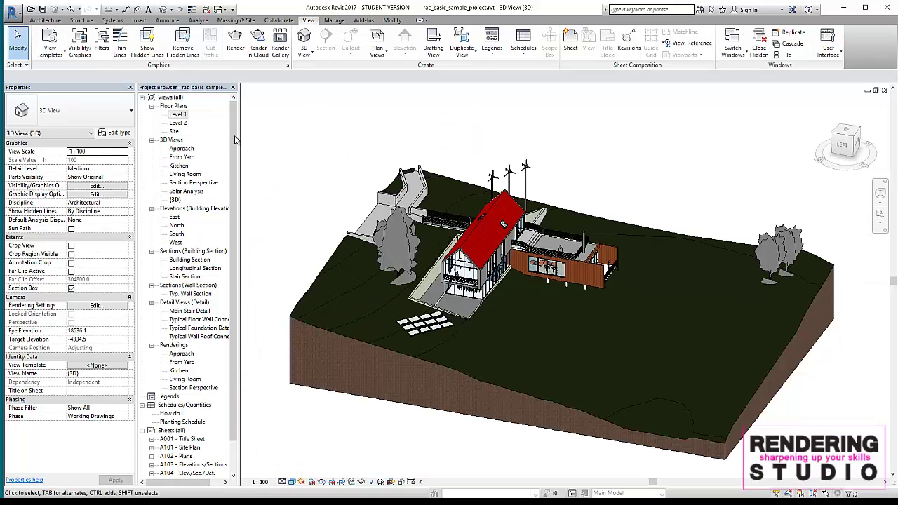
pyautogui.click(881, 225)
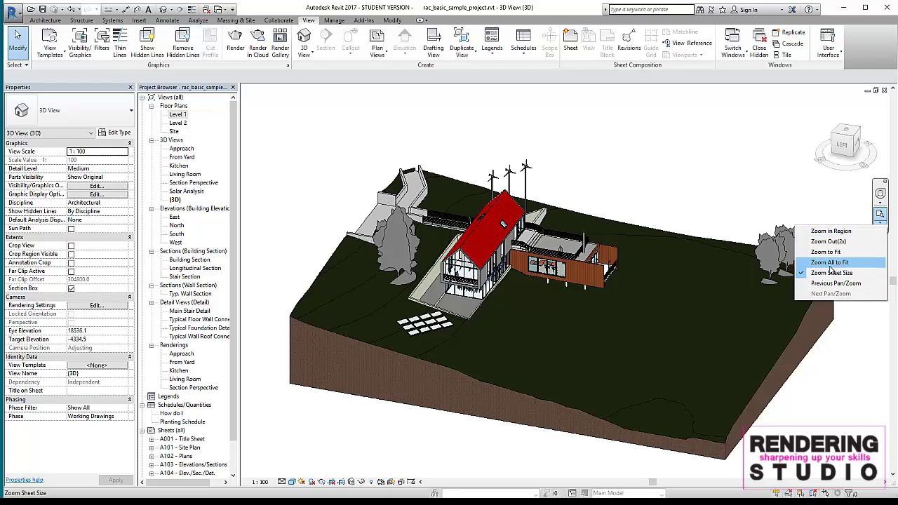
# Dismiss the zoom menu, orbit toward the house's front-left and zoom in on the red-roofed glazed house
pyautogui.click(658, 236)
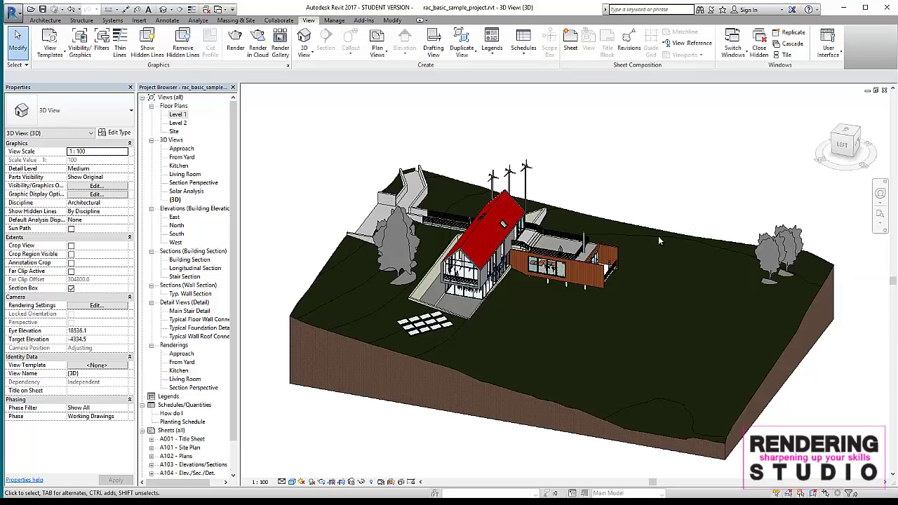
pyautogui.moveTo(651, 251)
pyautogui.keyDown('shift'); pyautogui.mouseDown(button='middle')
pyautogui.moveTo(460, 278)
pyautogui.moveTo(554, 279)
pyautogui.moveTo(494, 210)
pyautogui.mouseUp(button='middle'); pyautogui.keyUp('shift')
pyautogui.scroll(4, 554, 279)
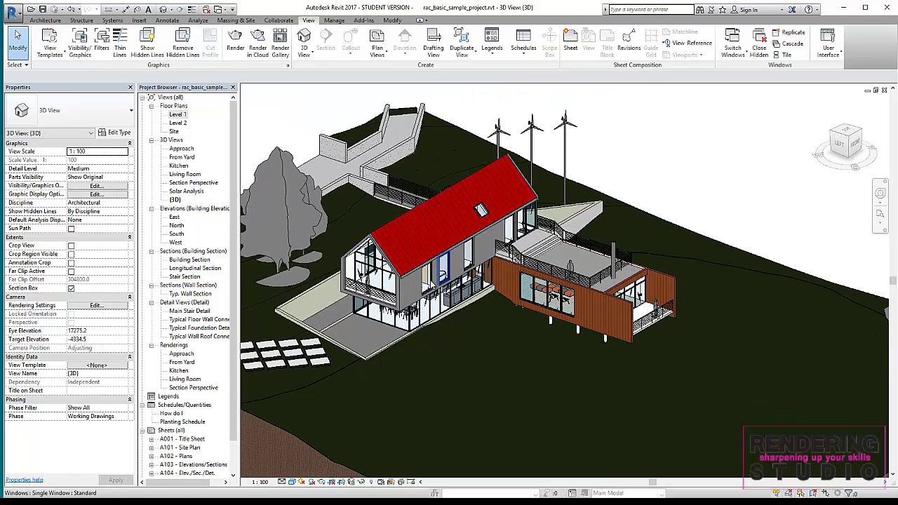
pyautogui.keyDown('shift'); pyautogui.moveTo(392, 303); pyautogui.dragTo(403, 319, button='middle'); pyautogui.keyUp('shift')
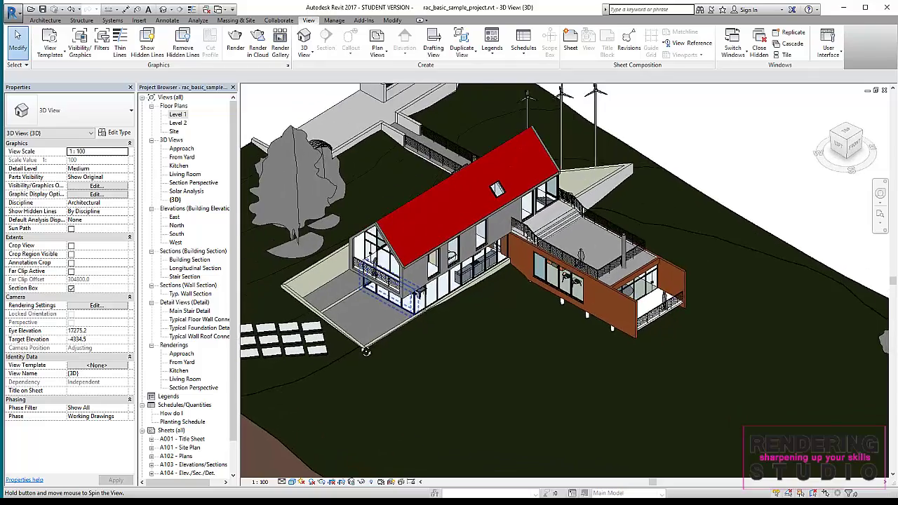
pyautogui.scroll(-2, 443, 308)
pyautogui.scroll(-2, 444, 308)
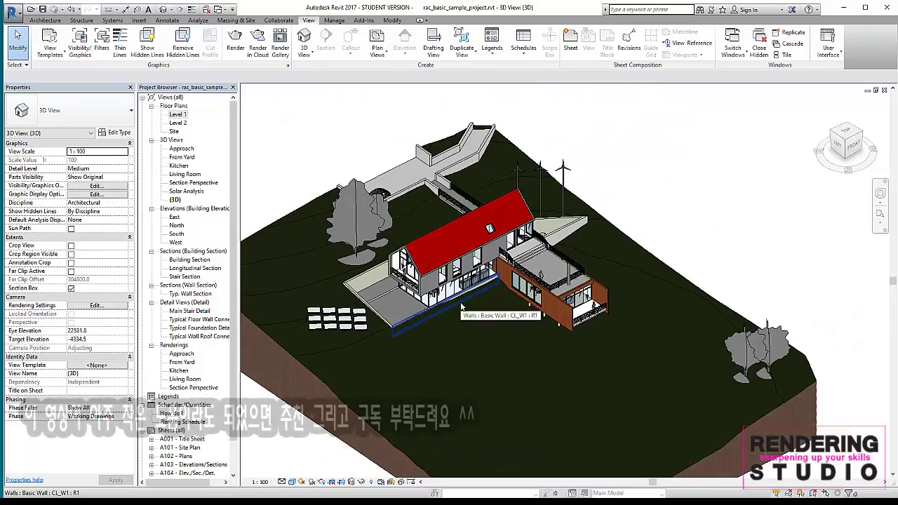
pyautogui.scroll(3, 435, 323)
pyautogui.scroll(-1, 603, 322)
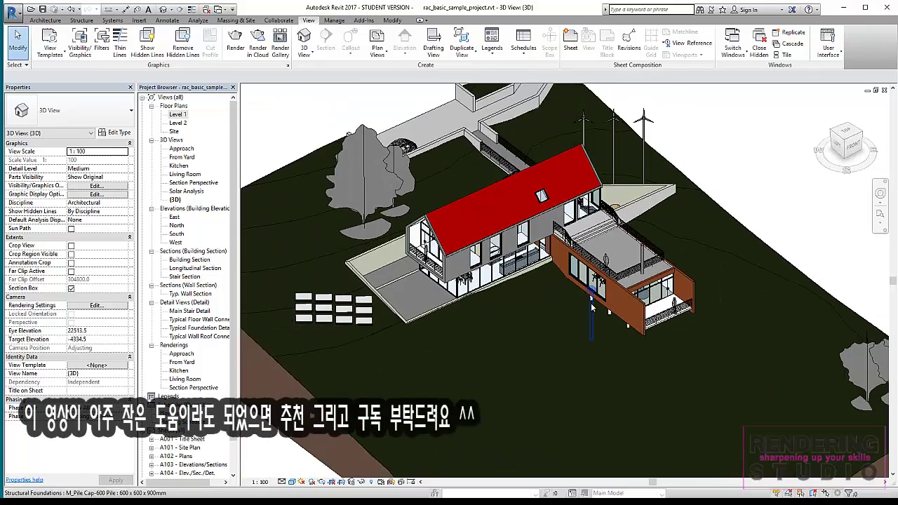